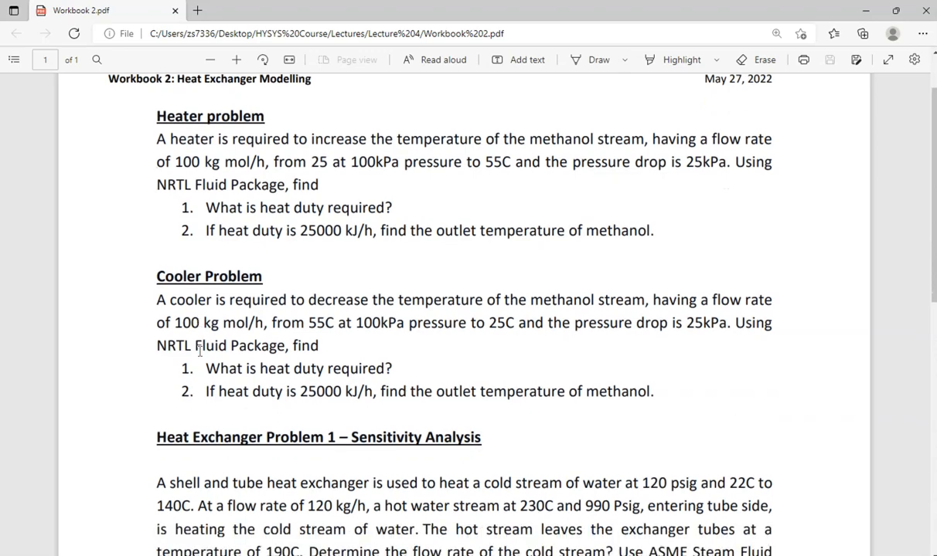
# - Read through the heater, cooler and heat exchanger problems in the Workbook 2 PDF
pyautogui.scroll(3, 199, 352)
pyautogui.scroll(-2, 200, 353)
pyautogui.scroll(-5, 199, 352)
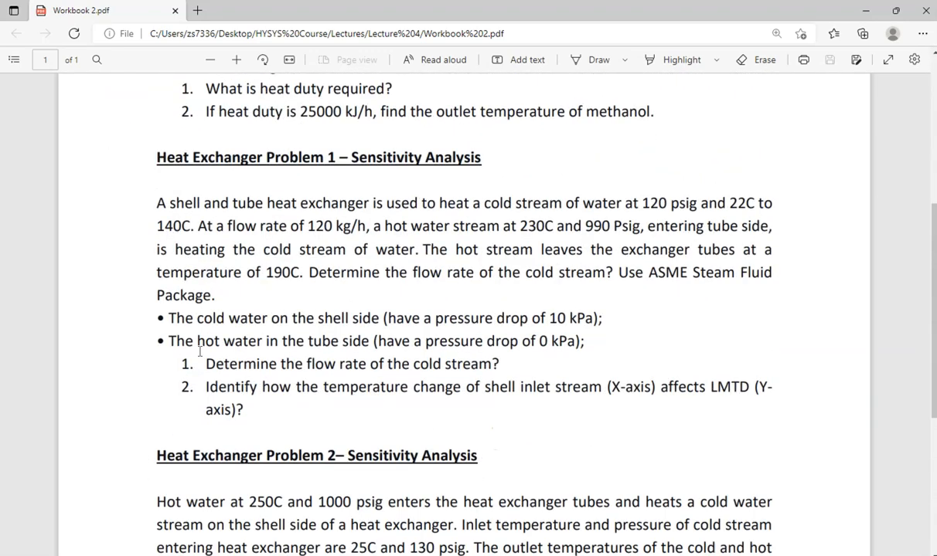
pyautogui.scroll(6, 199, 352)
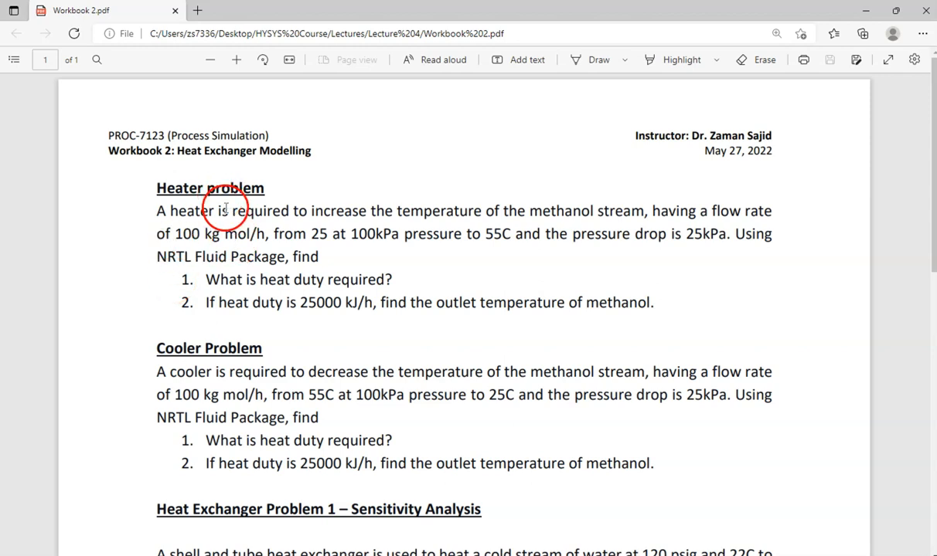
pyautogui.scroll(-1, 252, 381)
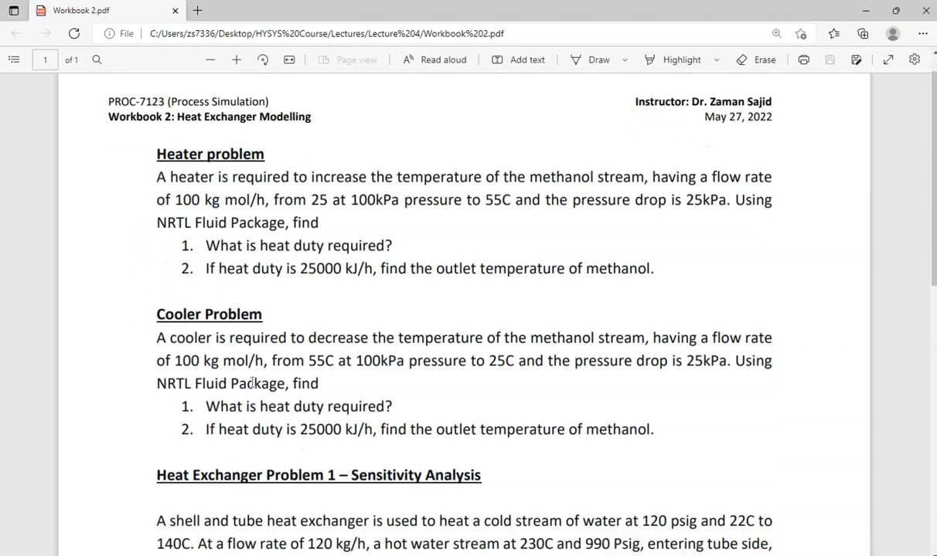
pyautogui.scroll(-3, 252, 382)
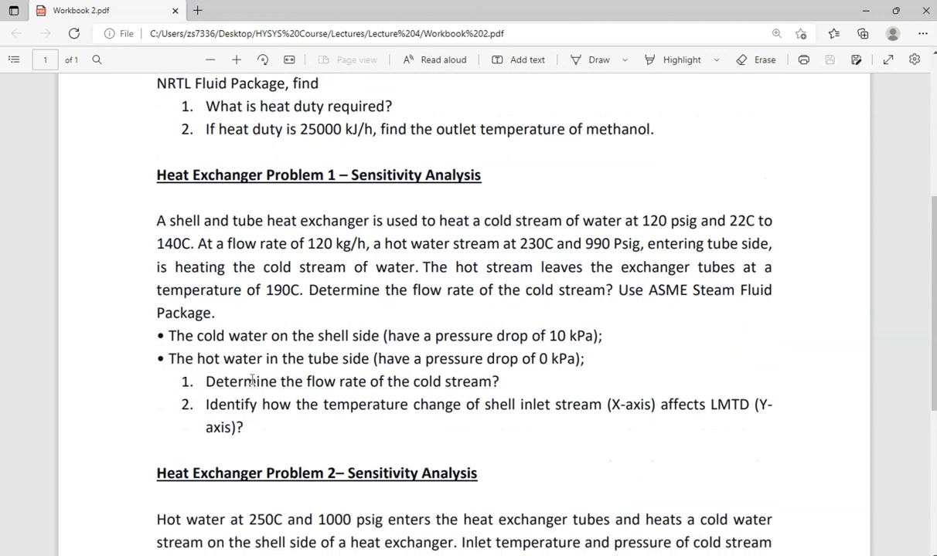
pyautogui.scroll(5, 252, 382)
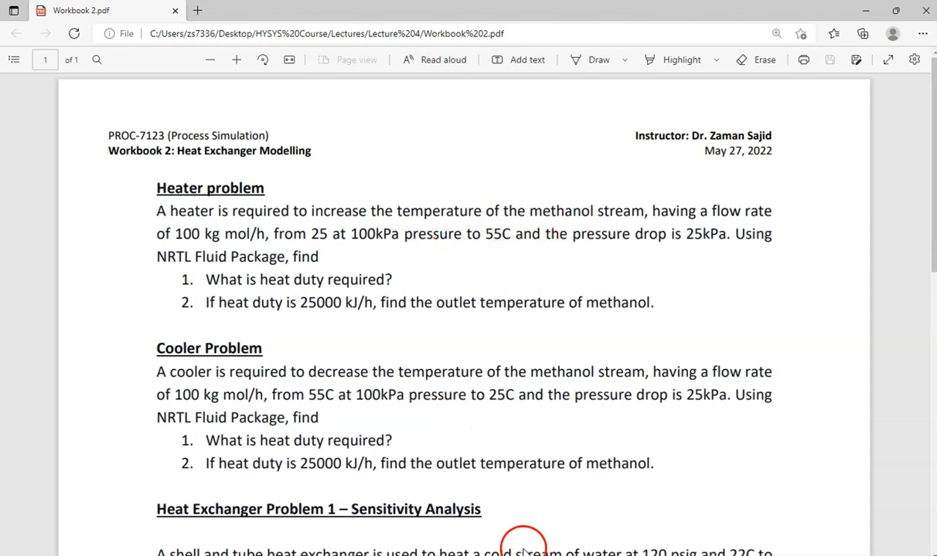
# - Switch to Aspen HYSYS, enlarge its window and create a new simulation case
pyautogui.hotkey('alt', 'Tab')
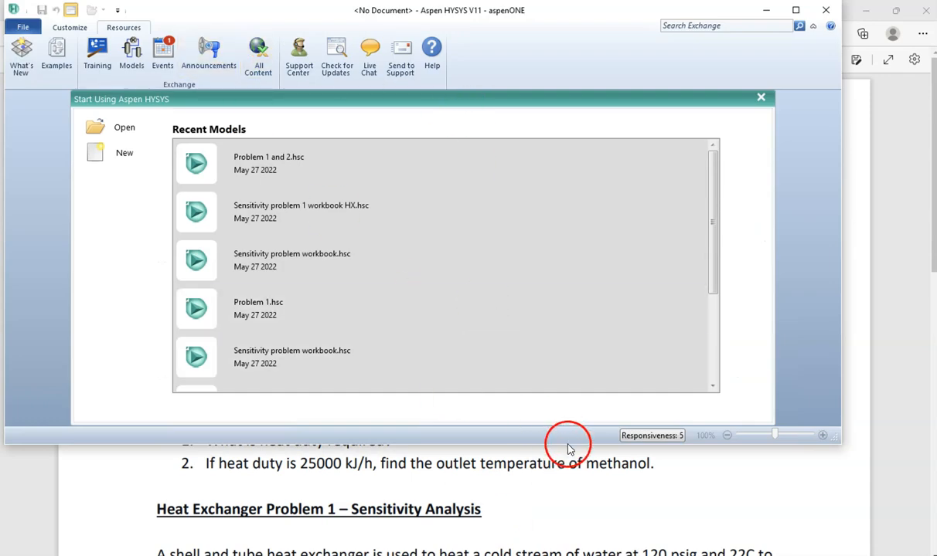
pyautogui.moveTo(568, 445); pyautogui.dragTo(569, 553)
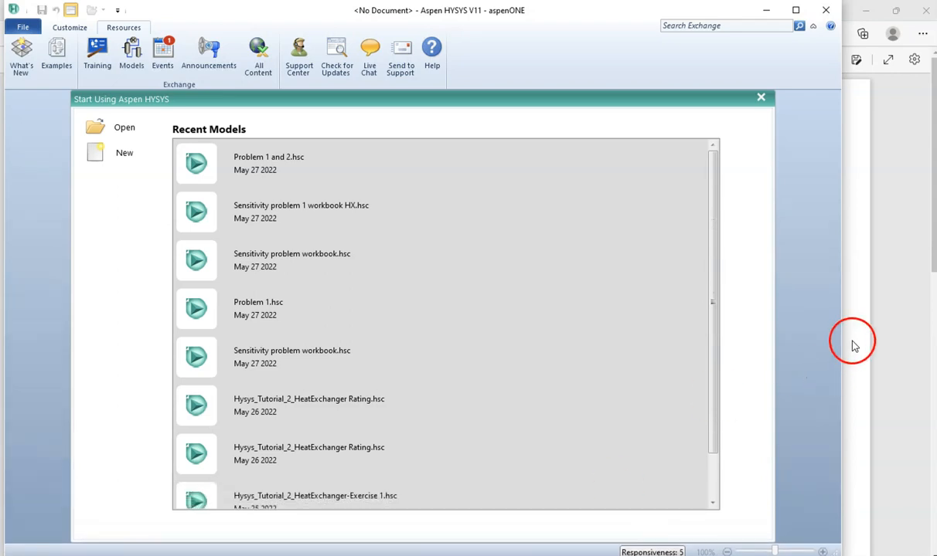
pyautogui.moveTo(843, 340); pyautogui.dragTo(926, 338)
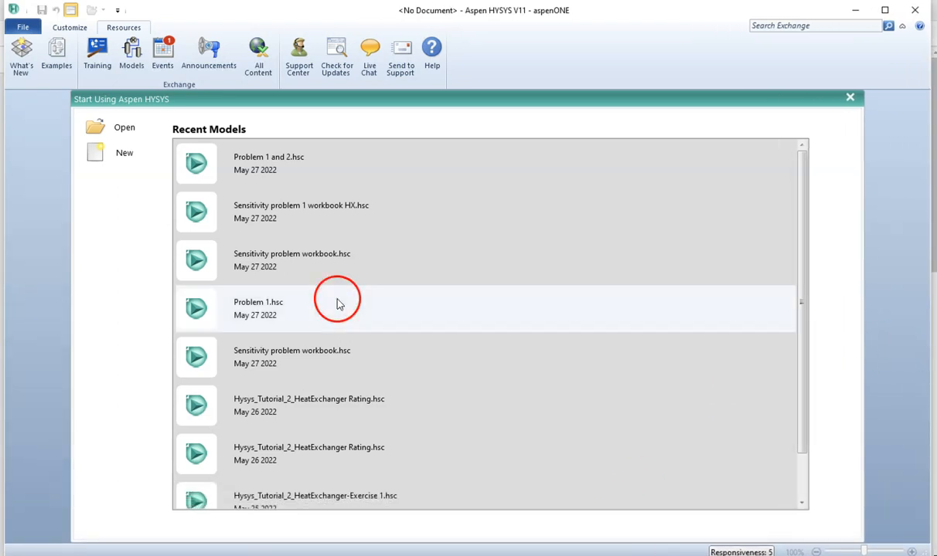
pyautogui.click(110, 158)
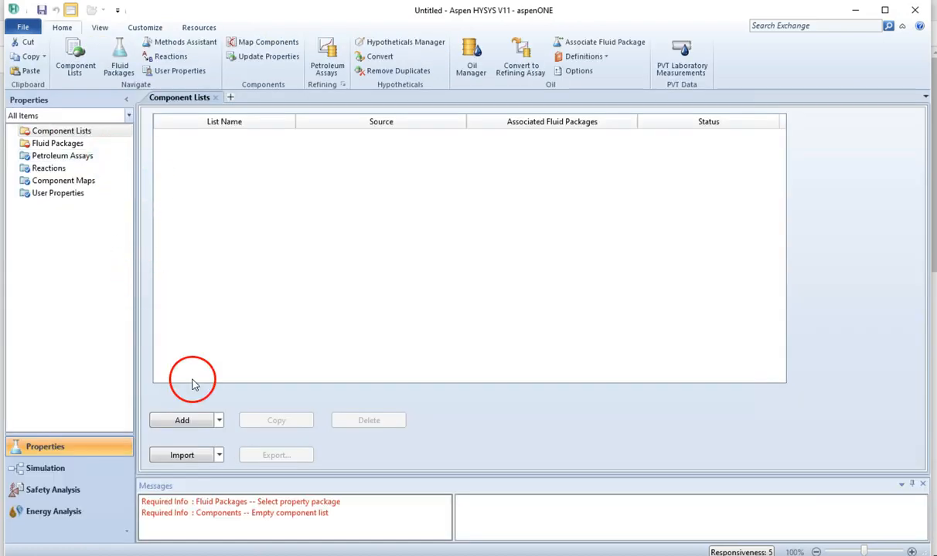
# - Create a component list, search the pure components for methanol and add Methanol to the list
pyautogui.click(183, 422)
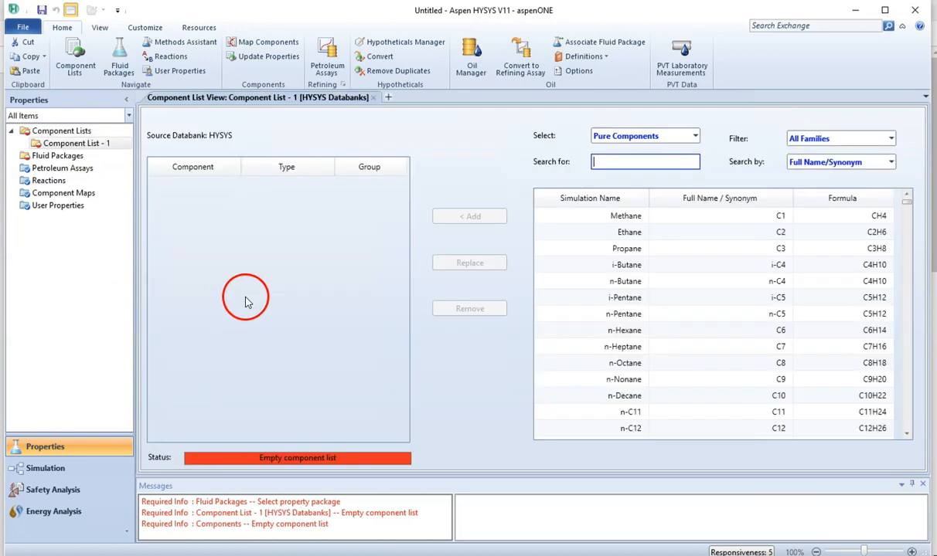
pyautogui.write('me')
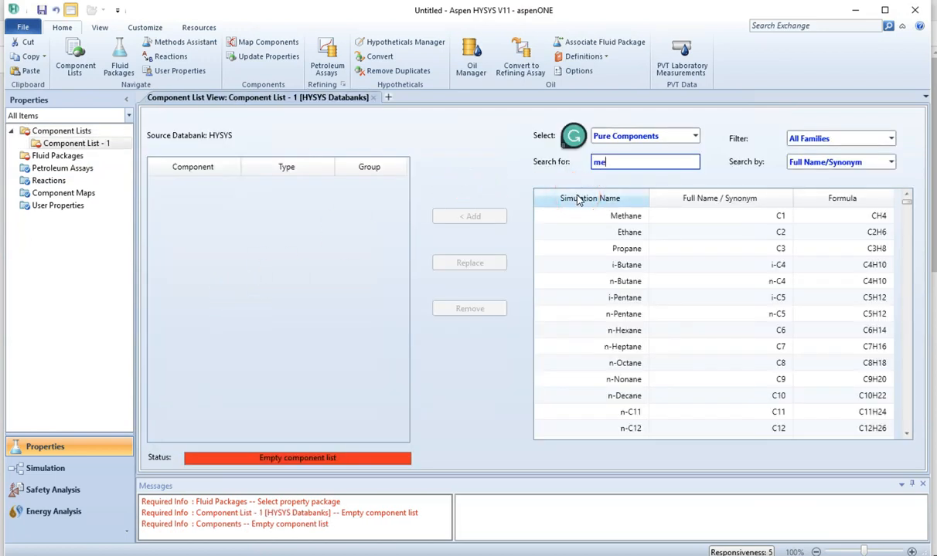
pyautogui.write('than')
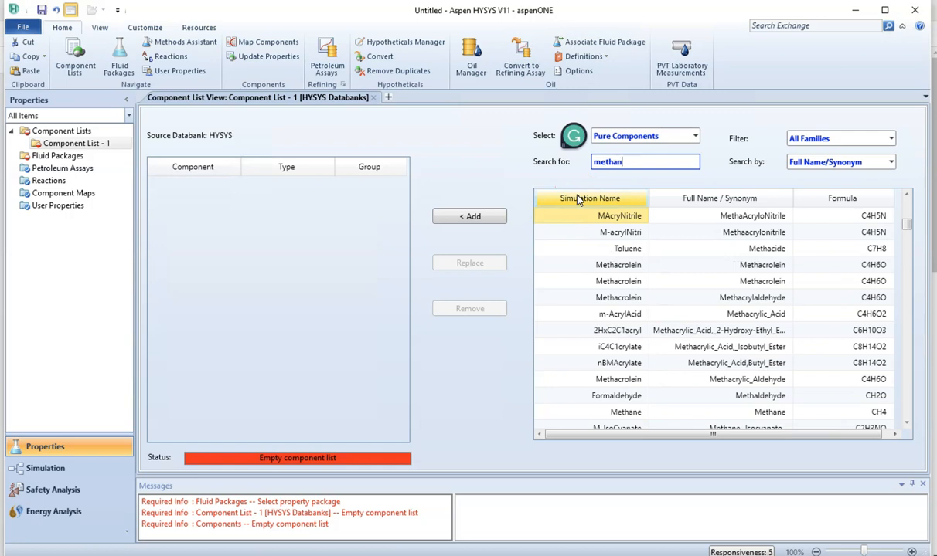
pyautogui.moveTo(592, 216); pyautogui.dragTo(618, 231)
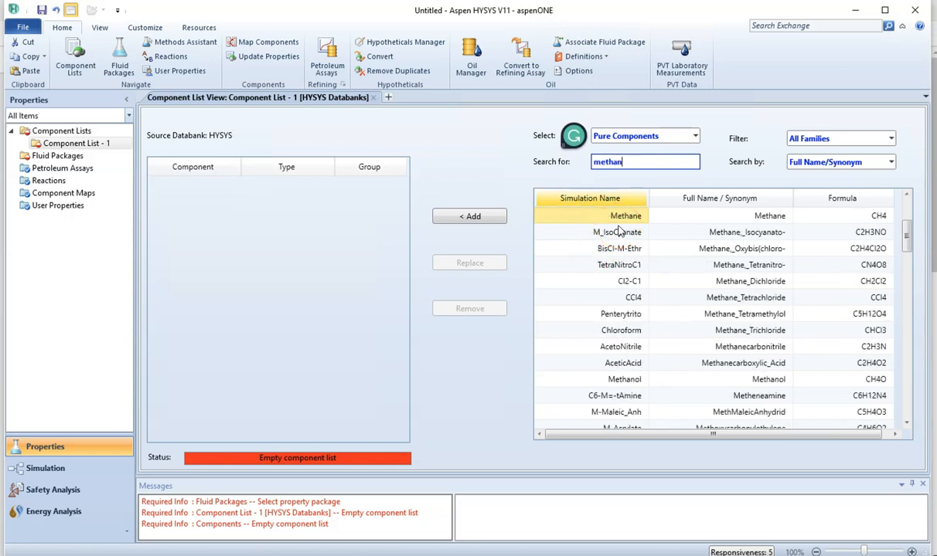
pyautogui.click(608, 267)
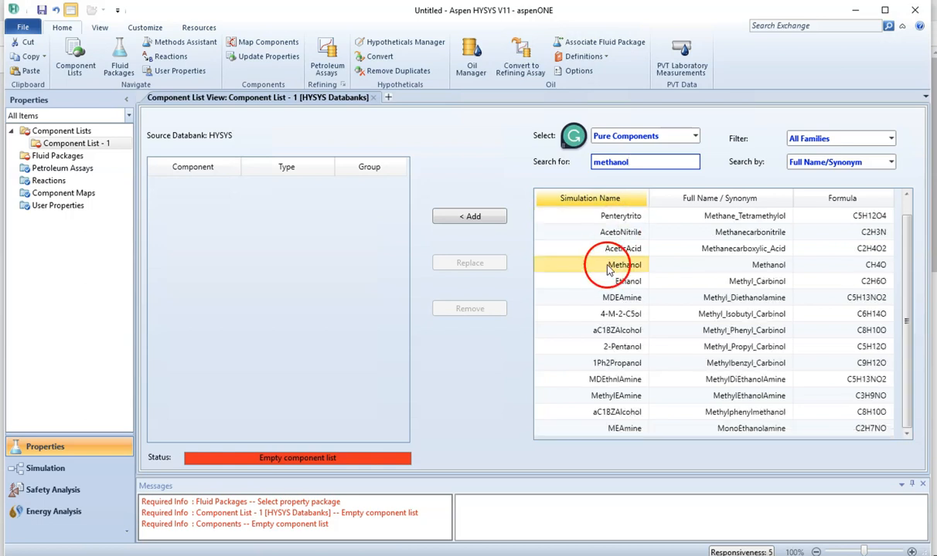
pyautogui.doubleClick(608, 268)
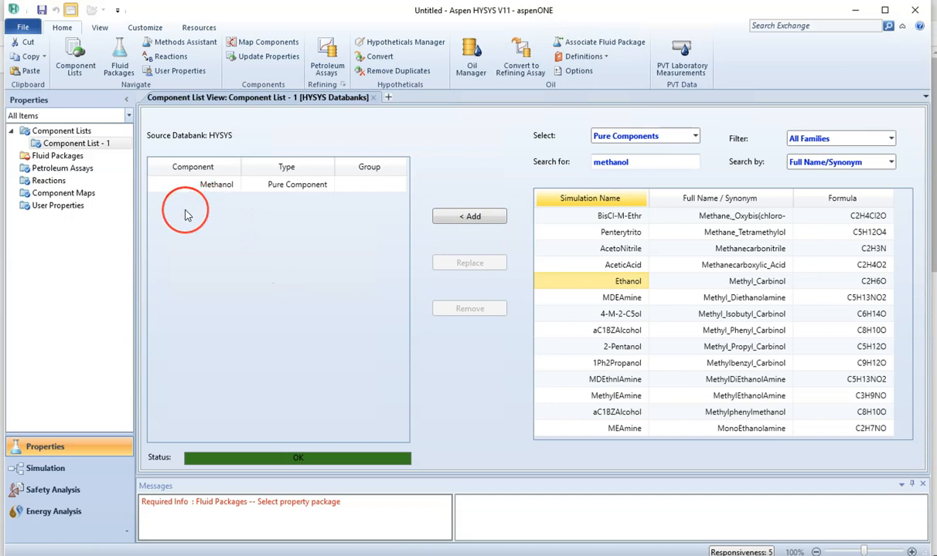
# - Add a fluid package for the component list and choose NRTL as its property package
pyautogui.click(68, 156)
pyautogui.click(69, 158)
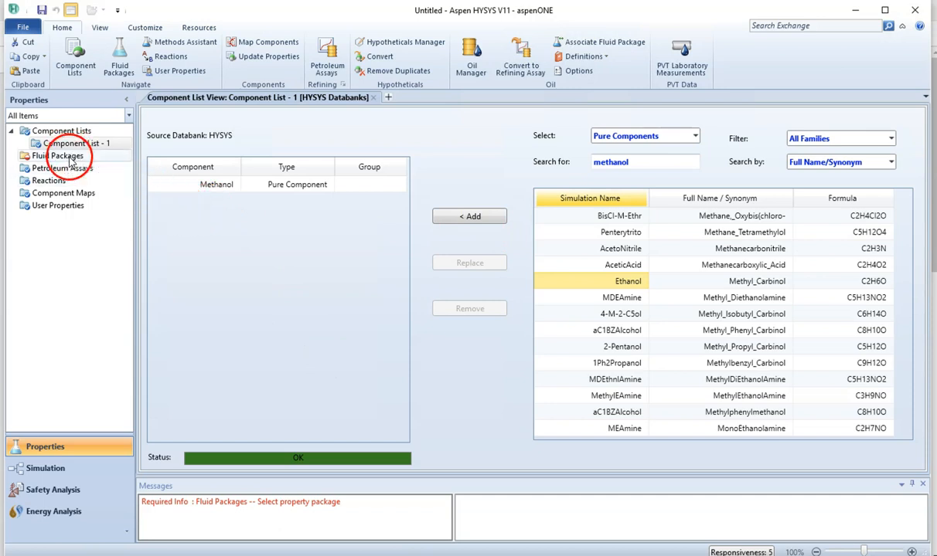
pyautogui.moveTo(226, 16)
pyautogui.mouseDown()
pyautogui.moveTo(345, 182)
pyautogui.moveTo(341, 310)
pyautogui.moveTo(326, 375)
pyautogui.moveTo(291, 287)
pyautogui.moveTo(255, 65)
pyautogui.moveTo(226, 46)
pyautogui.moveTo(222, 21)
pyautogui.mouseUp()
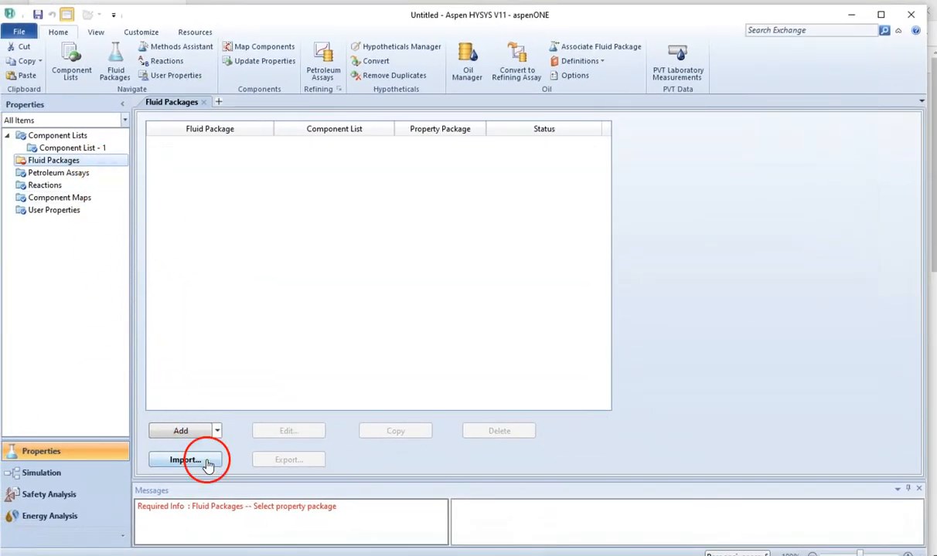
pyautogui.click(174, 434)
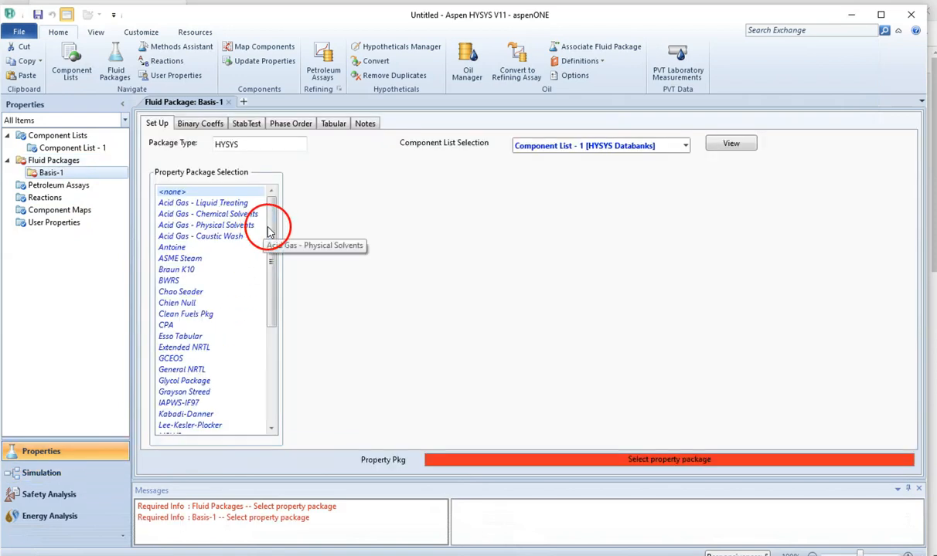
pyautogui.moveTo(263, 232); pyautogui.dragTo(264, 313)
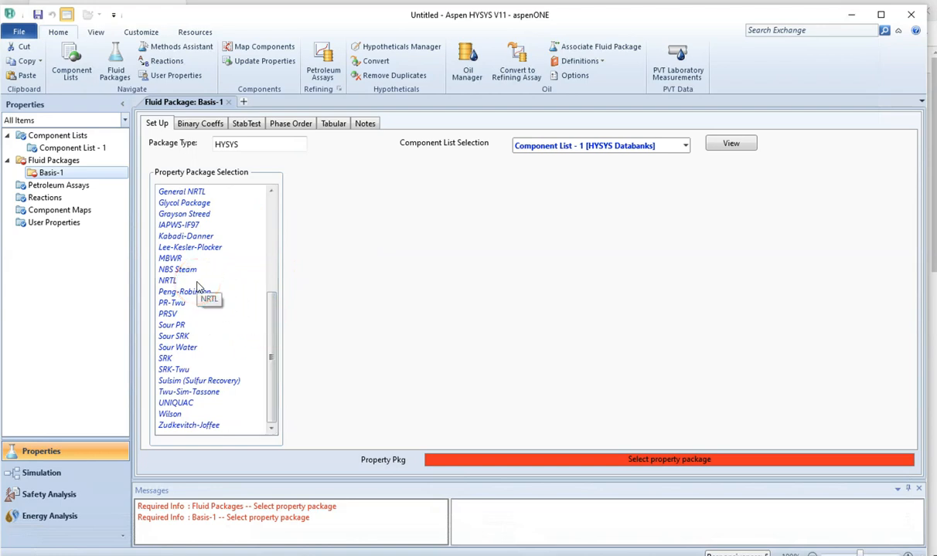
pyautogui.click(198, 285)
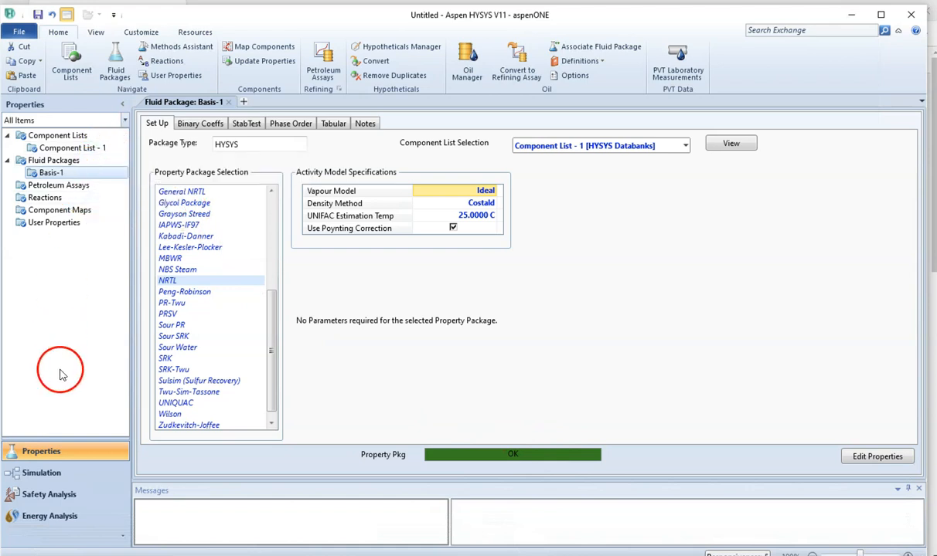
# - Place a heater on the flowsheet in the simulation environment and open its properties
pyautogui.click(58, 472)
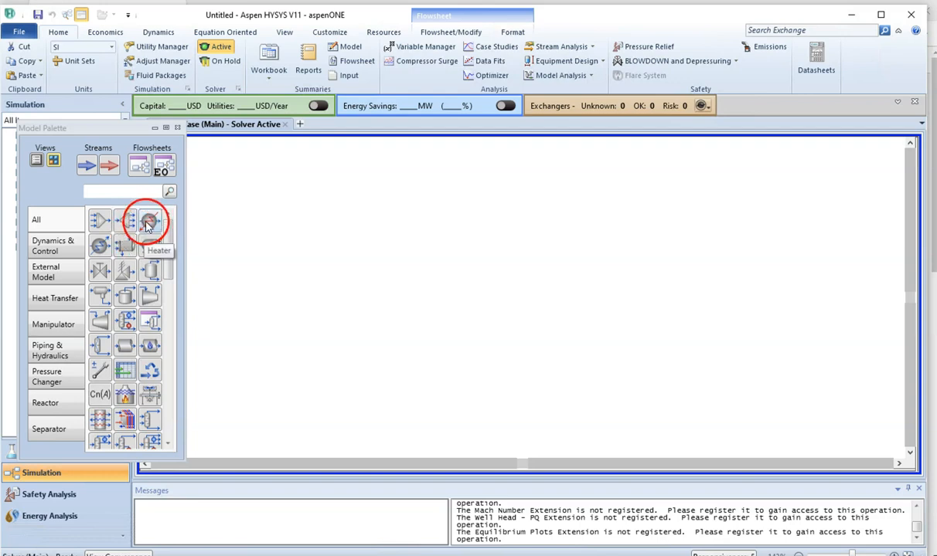
pyautogui.moveTo(149, 224); pyautogui.dragTo(356, 288)
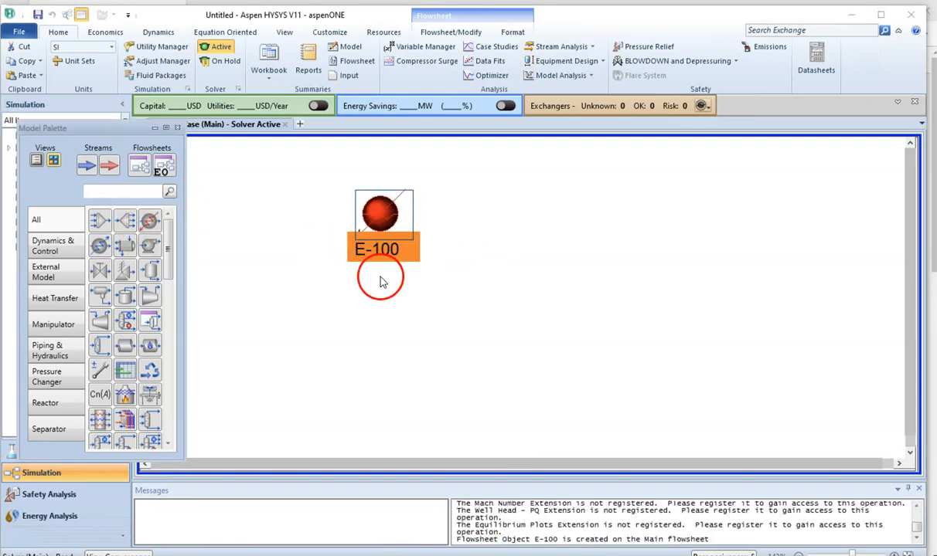
pyautogui.doubleClick(384, 220)
# - Connect the heater to an inlet named "Inlet stream", an outlet named "Outlet stream" and an energy stream named "Q"
pyautogui.click(263, 183)
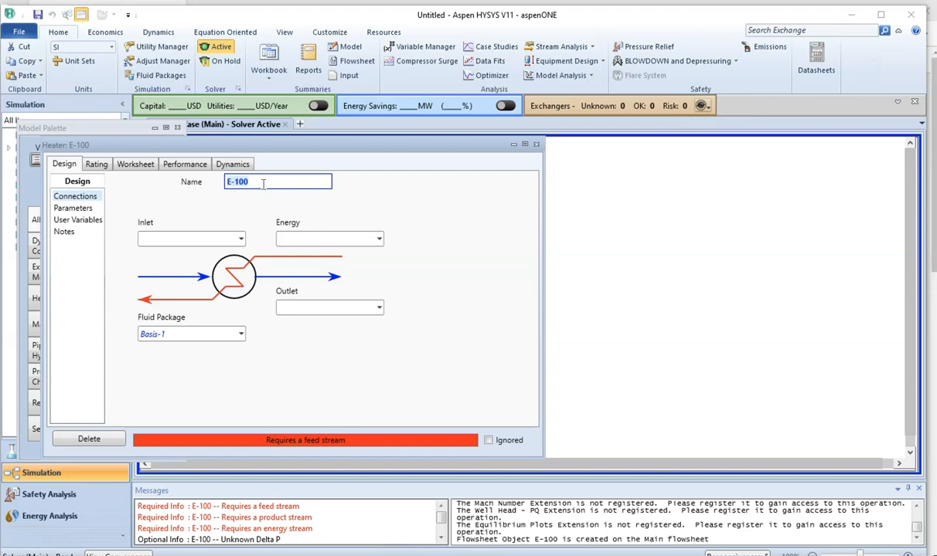
pyautogui.click(191, 240)
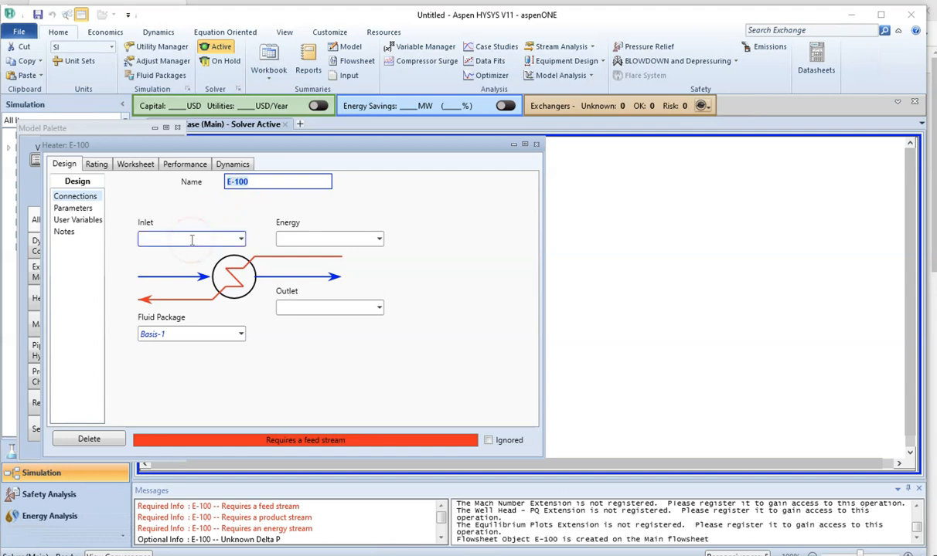
pyautogui.moveTo(242, 149); pyautogui.dragTo(665, 167)
pyautogui.click(607, 262)
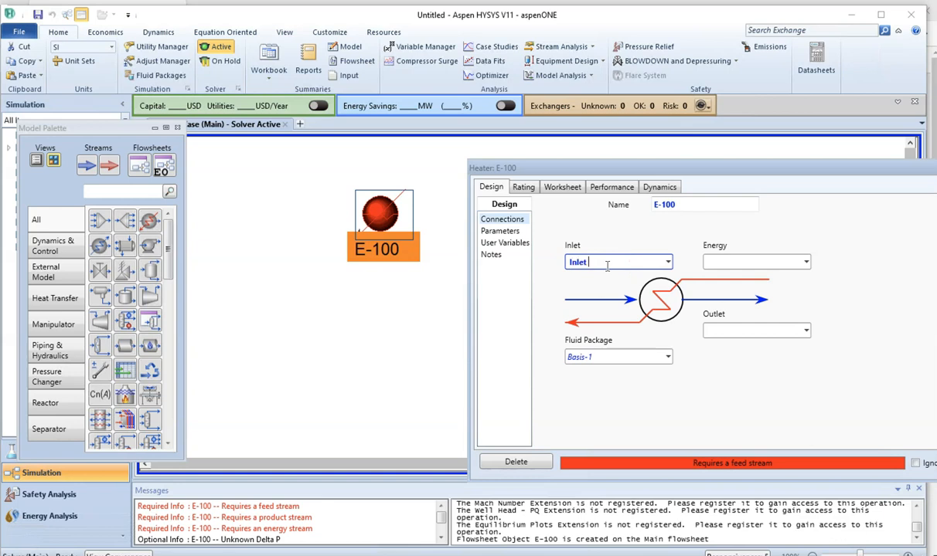
pyautogui.write('Inlet stream')
pyautogui.click(722, 331)
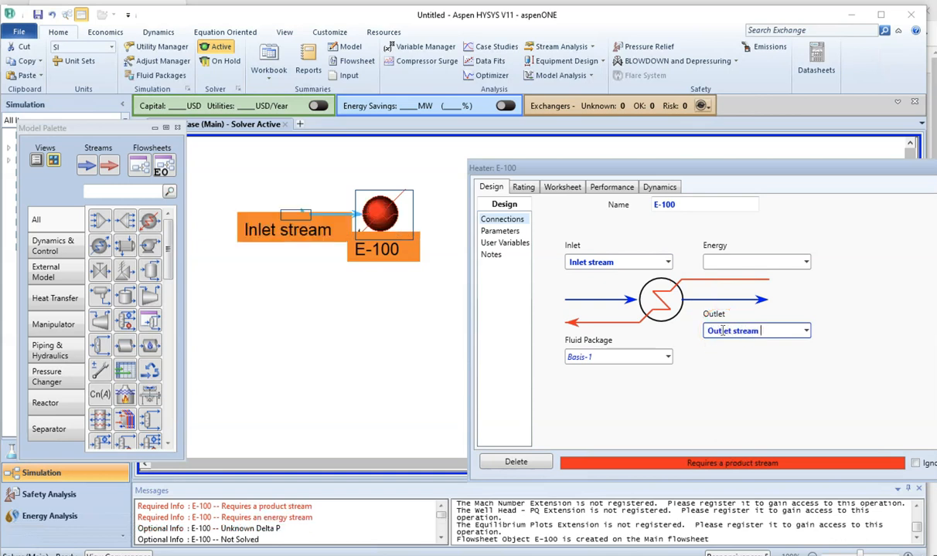
pyautogui.click(719, 264)
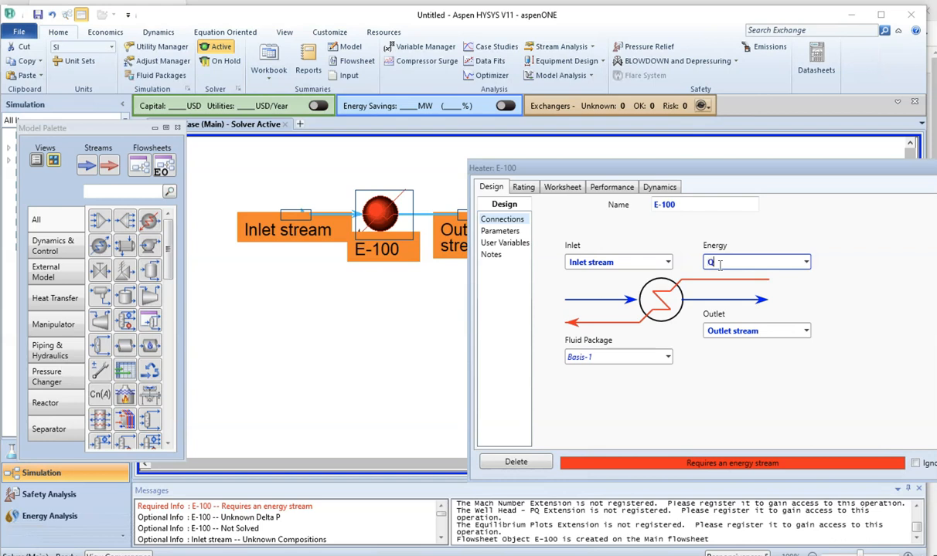
pyautogui.click(542, 217)
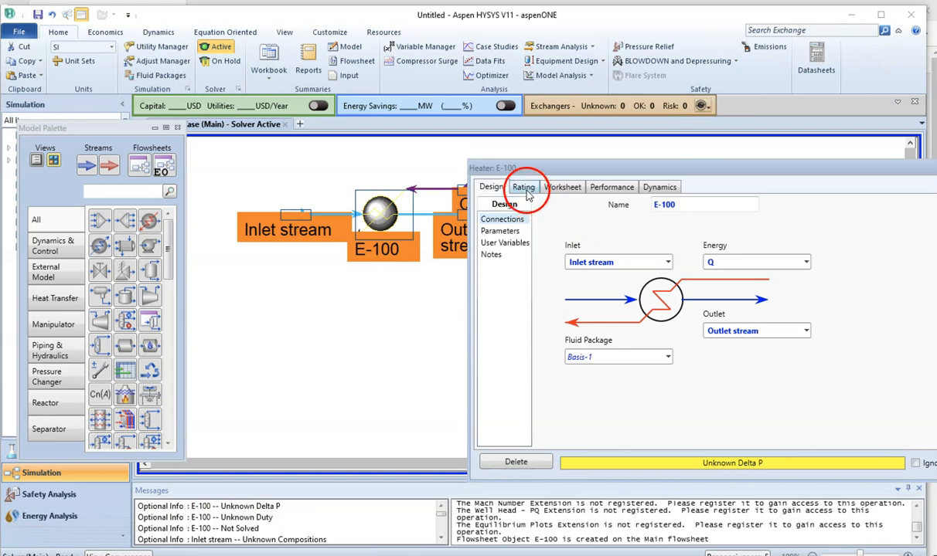
# - Open the heater's worksheet conditions and rearrange the windows so the heater problem text stays readable above them
pyautogui.click(561, 189)
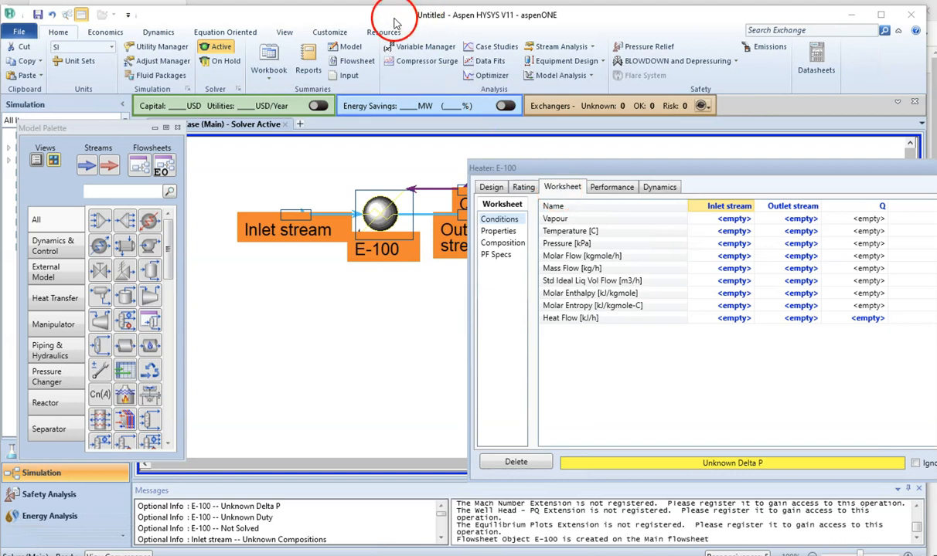
pyautogui.moveTo(392, 17); pyautogui.dragTo(433, 280)
pyautogui.click(177, 128)
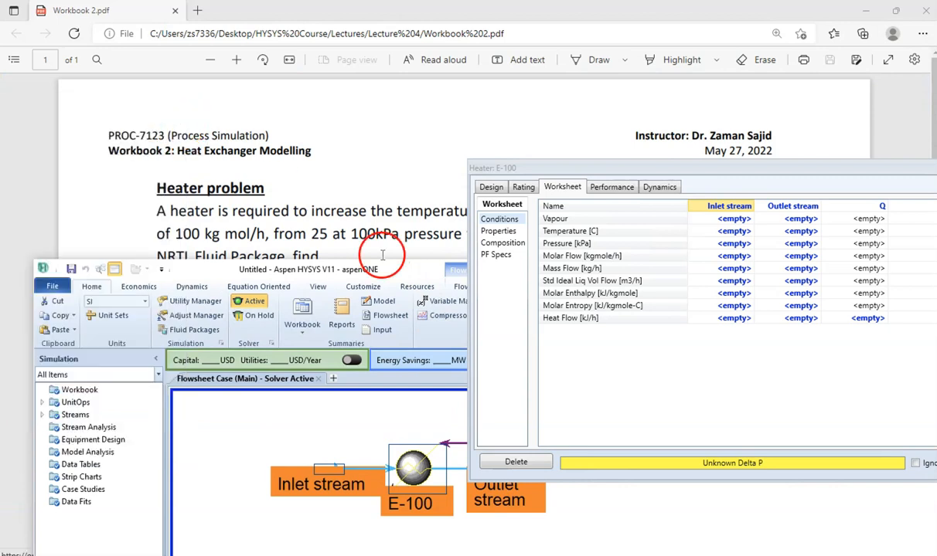
pyautogui.moveTo(389, 267); pyautogui.dragTo(375, 326)
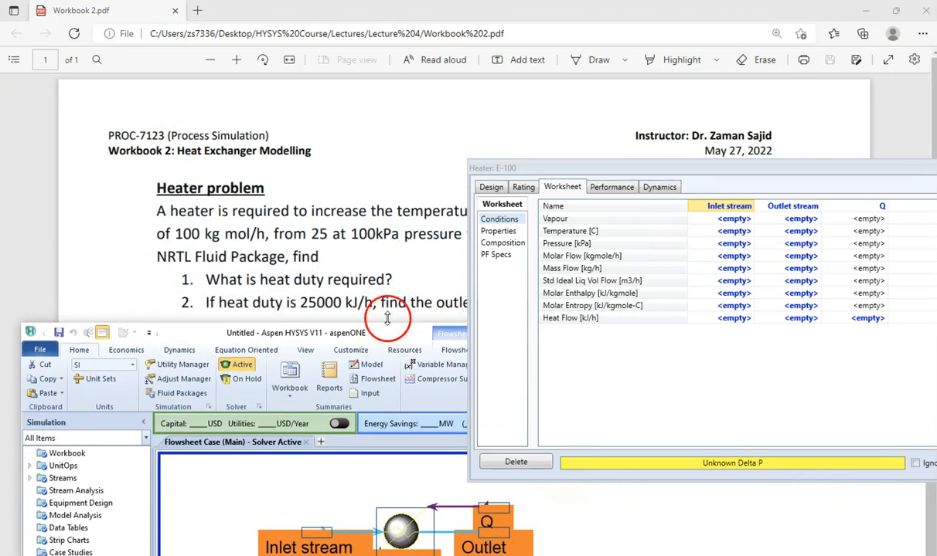
pyautogui.moveTo(578, 168); pyautogui.dragTo(516, 261)
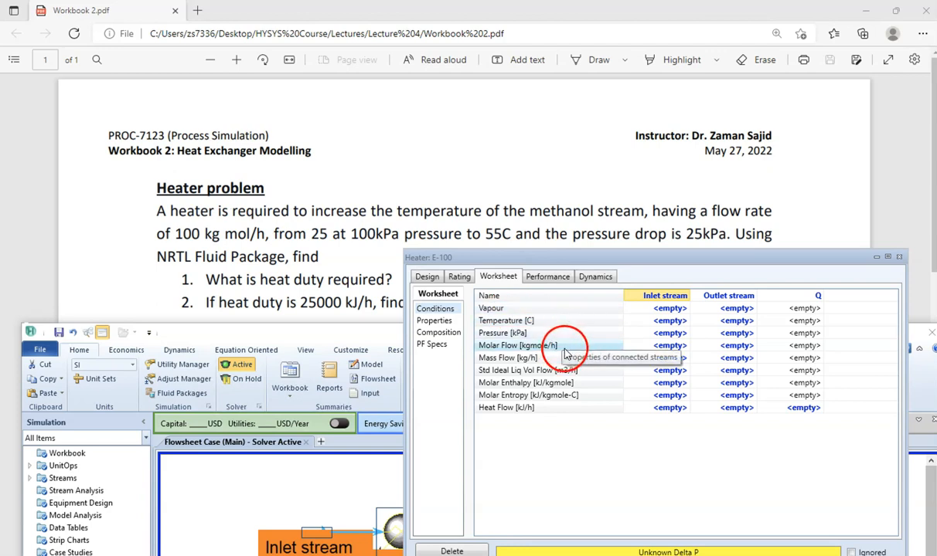
# - Set the inlet stream's molar flow to 100 kgmole/h in the heater's worksheet
pyautogui.click(668, 347)
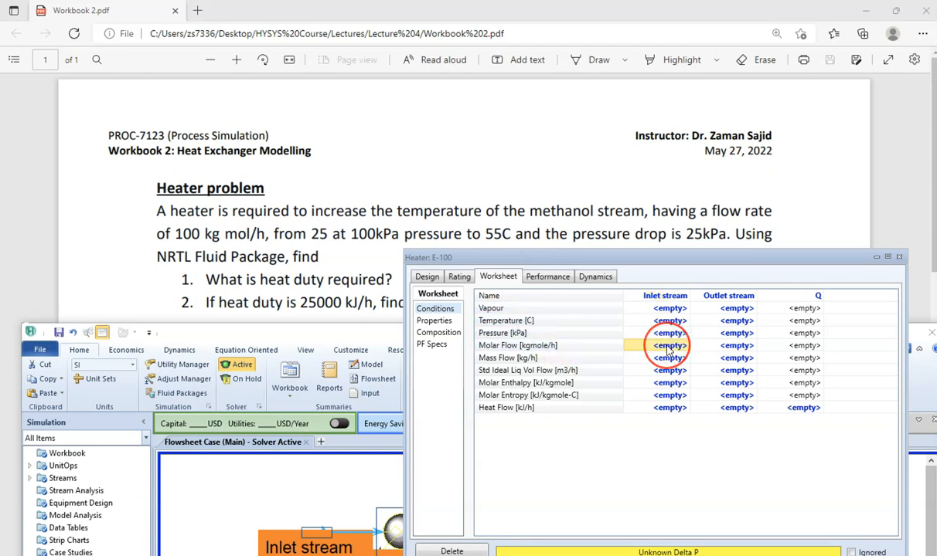
pyautogui.write('100')
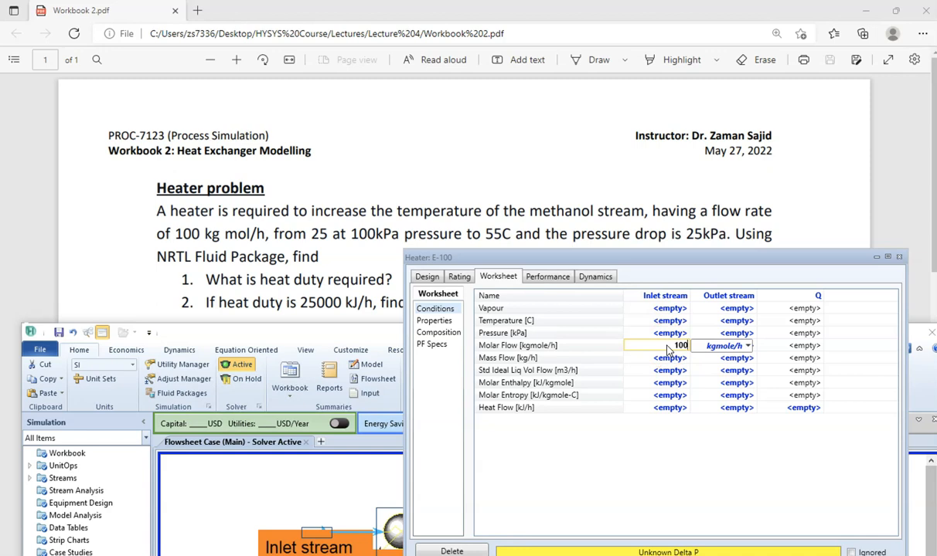
pyautogui.press('Return')
pyautogui.click(439, 359)
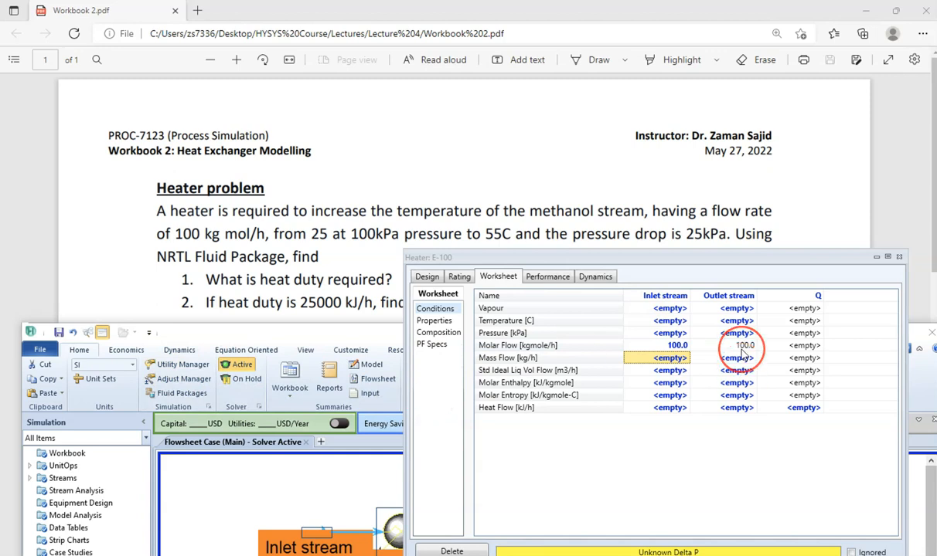
# - Set the inlet stream's temperature to 25 °C and its pressure to 100 kPa in the heater's worksheet conditions
pyautogui.moveTo(743, 356)
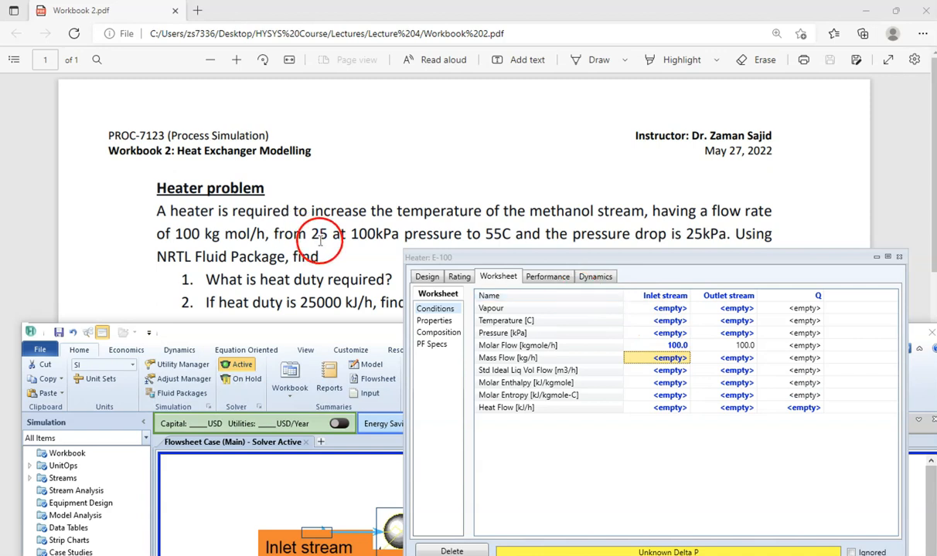
pyautogui.click(671, 322)
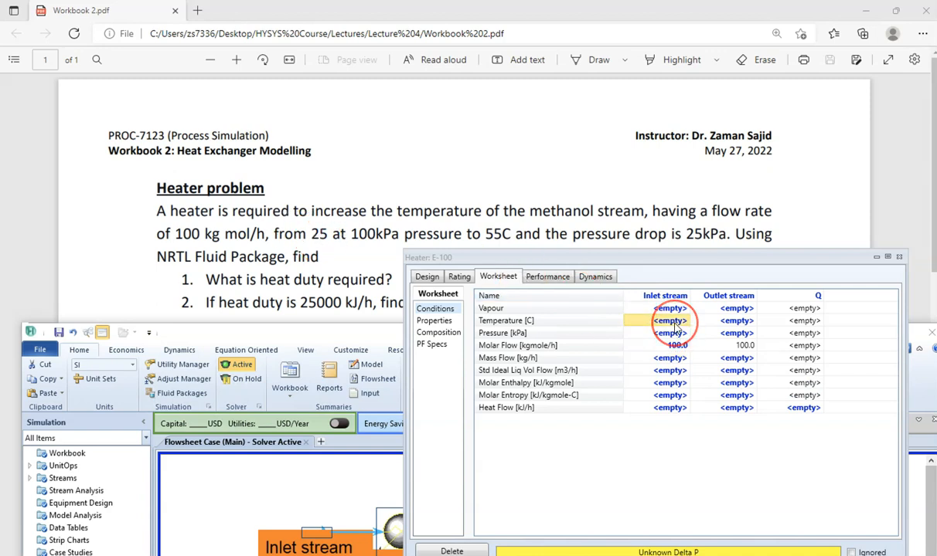
pyautogui.write('25')
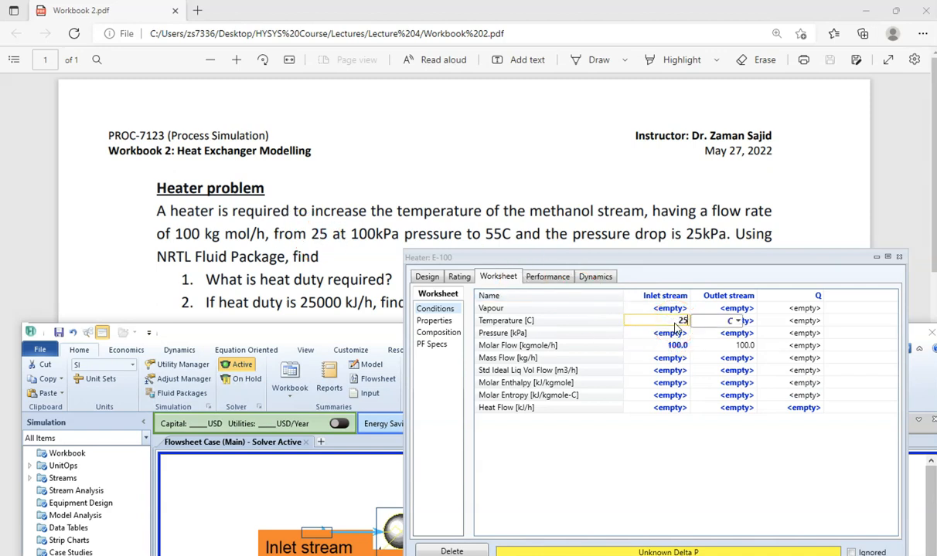
pyautogui.press('Return')
pyautogui.click(503, 252)
pyautogui.write('100')
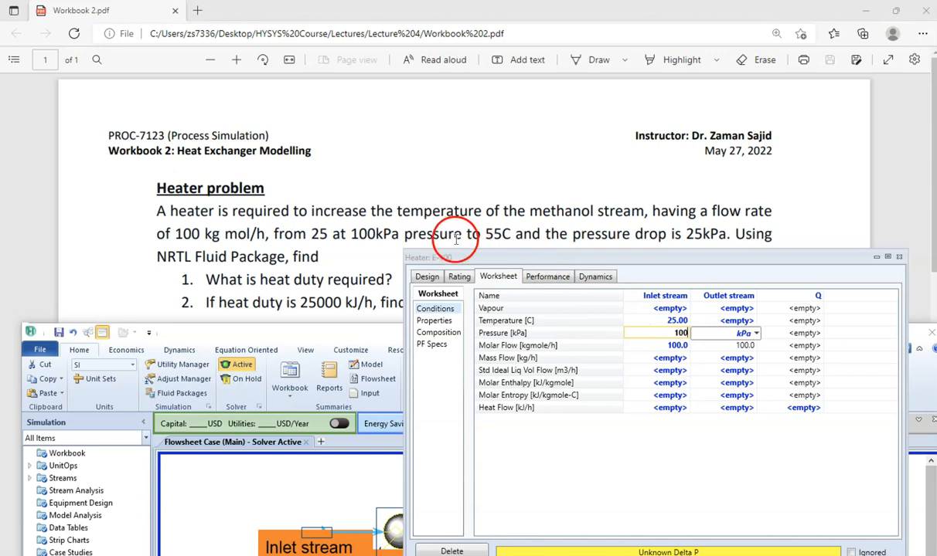
pyautogui.click(760, 339)
pyautogui.click(758, 335)
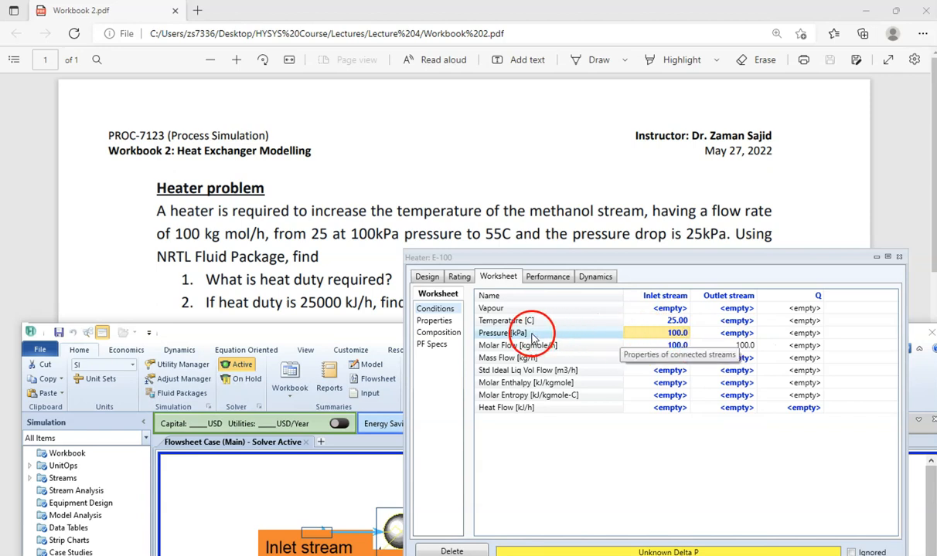
# - Set the outlet stream's temperature to 55 °C
pyautogui.click(726, 324)
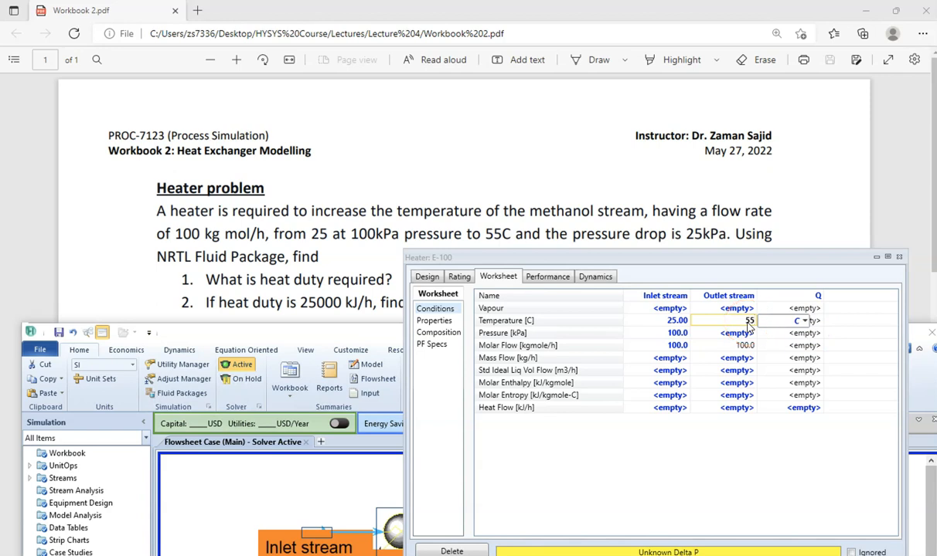
pyautogui.click(805, 323)
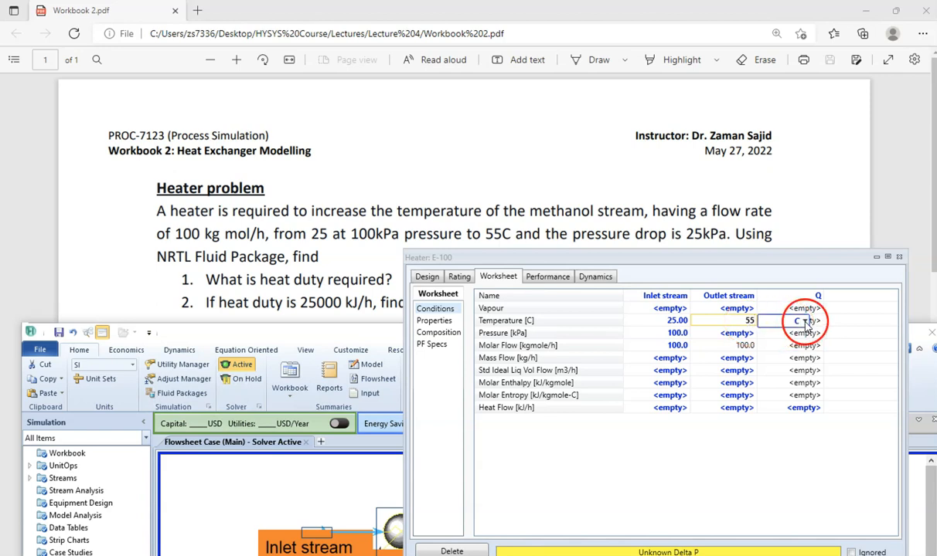
pyautogui.click(805, 323)
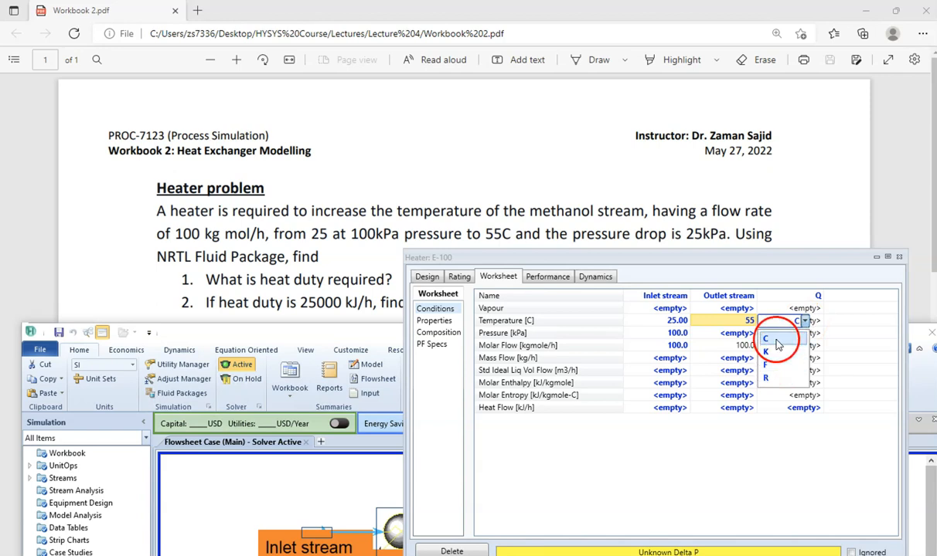
pyautogui.click(777, 341)
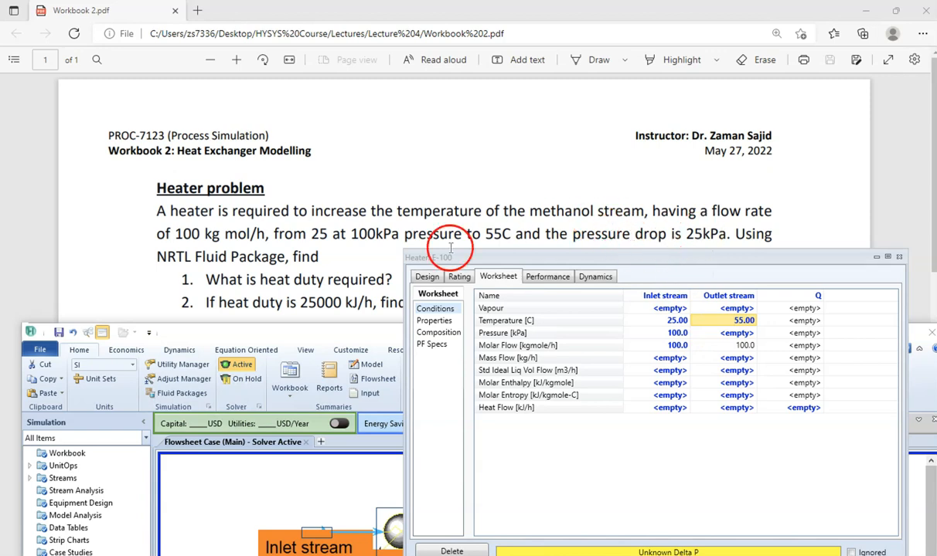
# - Set the heater's pressure drop (Delta P) to 25 kPa in its design parameters
pyautogui.click(427, 279)
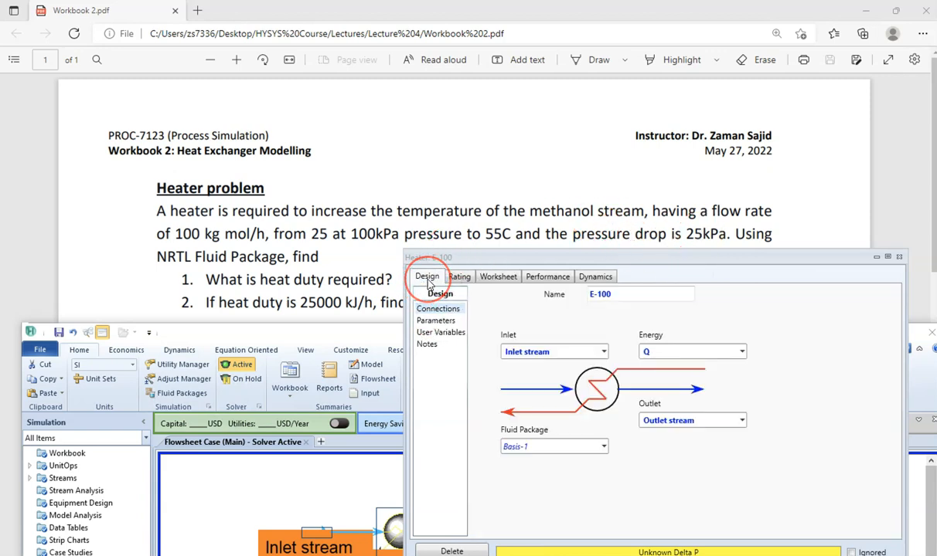
pyautogui.click(455, 321)
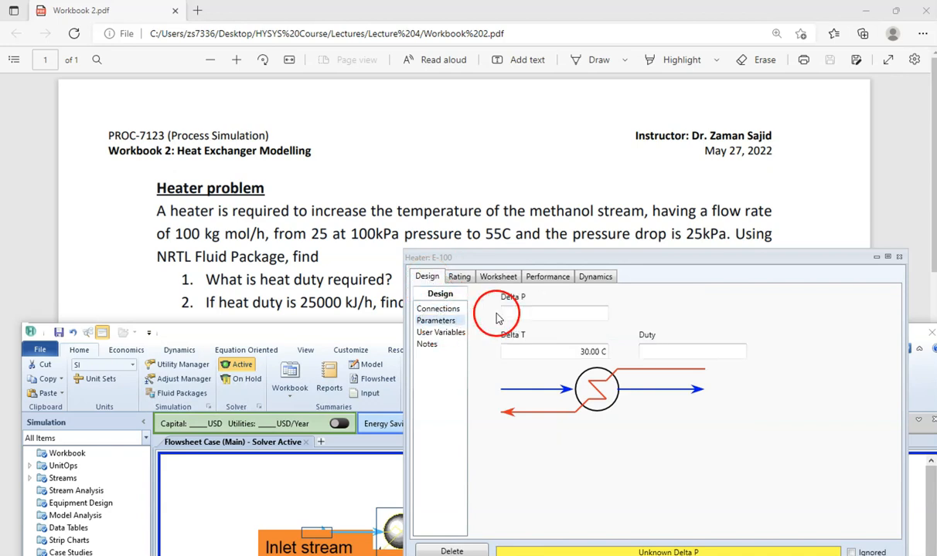
pyautogui.click(519, 313)
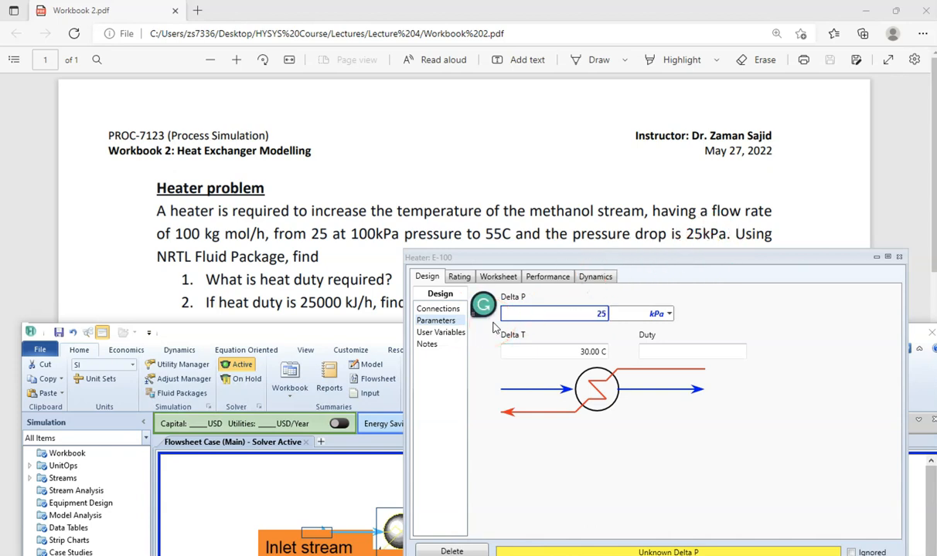
pyautogui.click(480, 345)
# - Define the inlet stream's composition as pure methanol with a mole fraction of 1
pyautogui.click(506, 278)
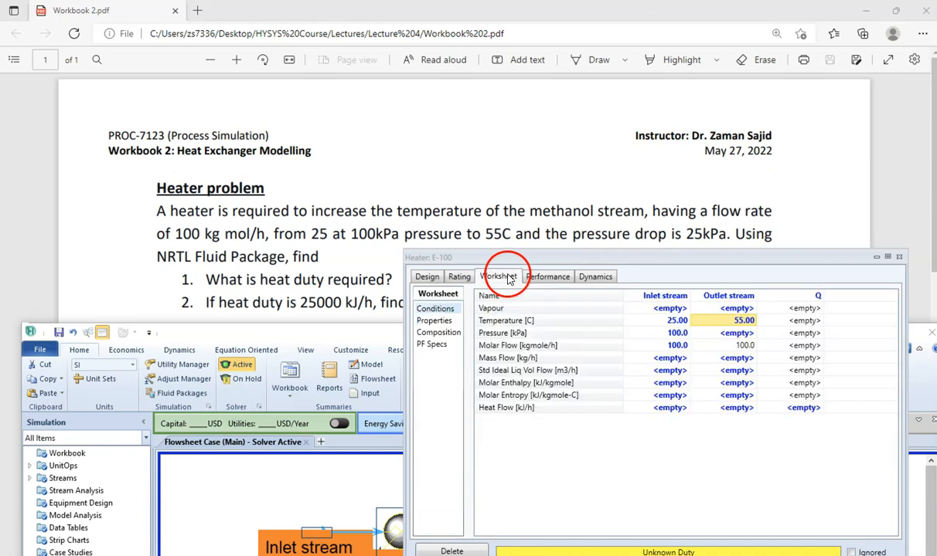
pyautogui.click(449, 332)
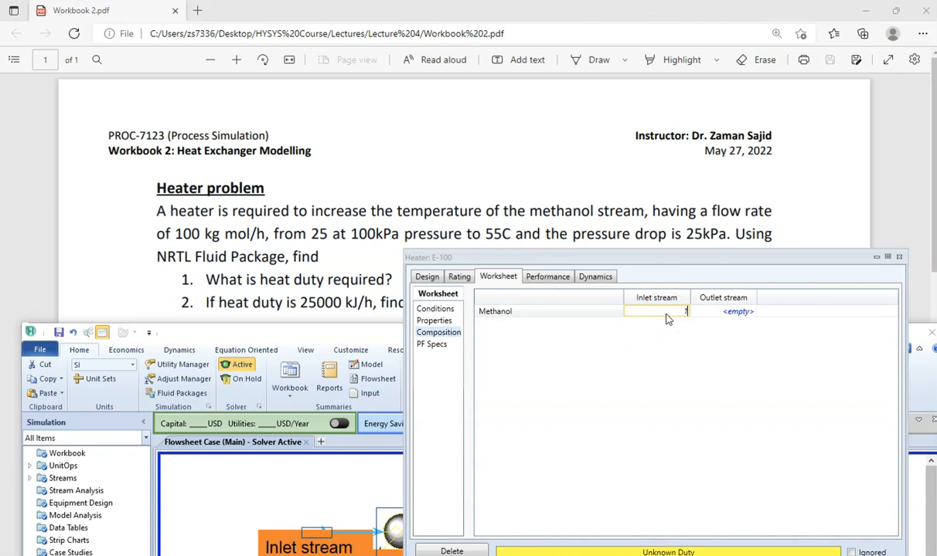
pyautogui.click(667, 313)
pyautogui.write('1')
pyautogui.press('Return')
pyautogui.moveTo(548, 265); pyautogui.dragTo(554, 172)
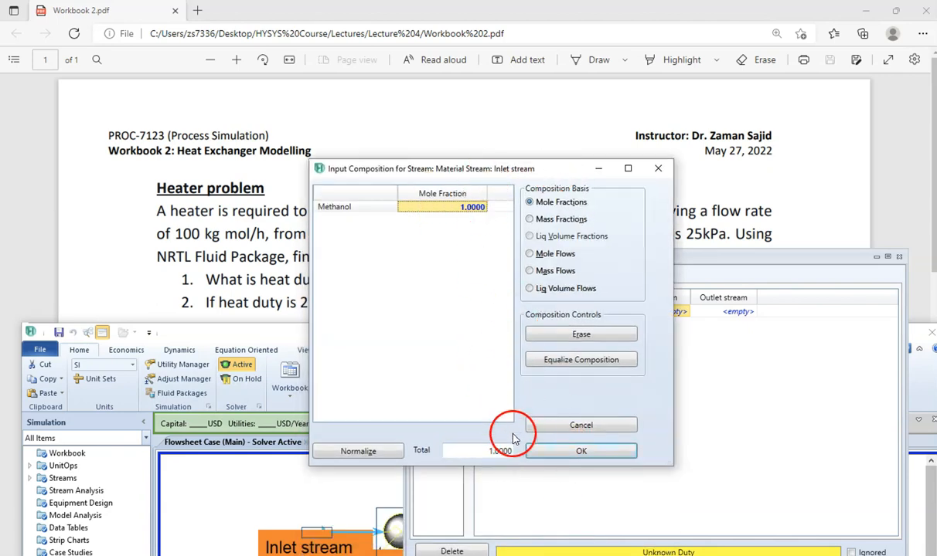
pyautogui.click(556, 456)
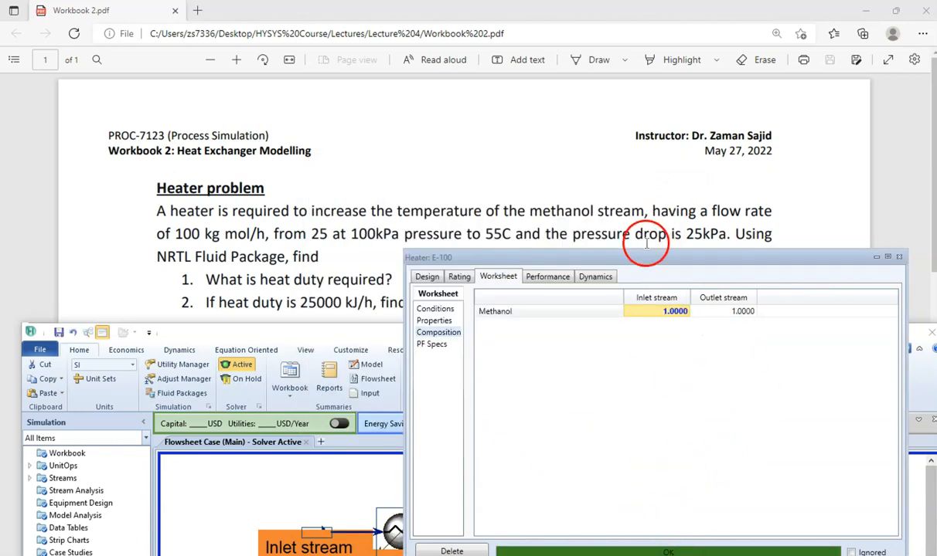
# - Move the windows clear, close the heater's properties and inspect the results for energy stream Q and the heater on the flowsheet
pyautogui.moveTo(649, 257); pyautogui.dragTo(626, 127)
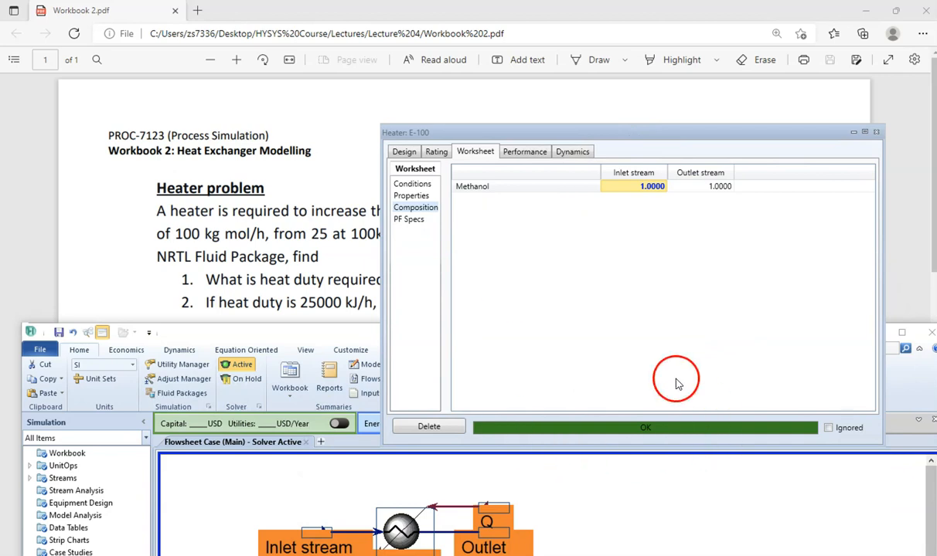
pyautogui.moveTo(334, 343); pyautogui.dragTo(313, 94)
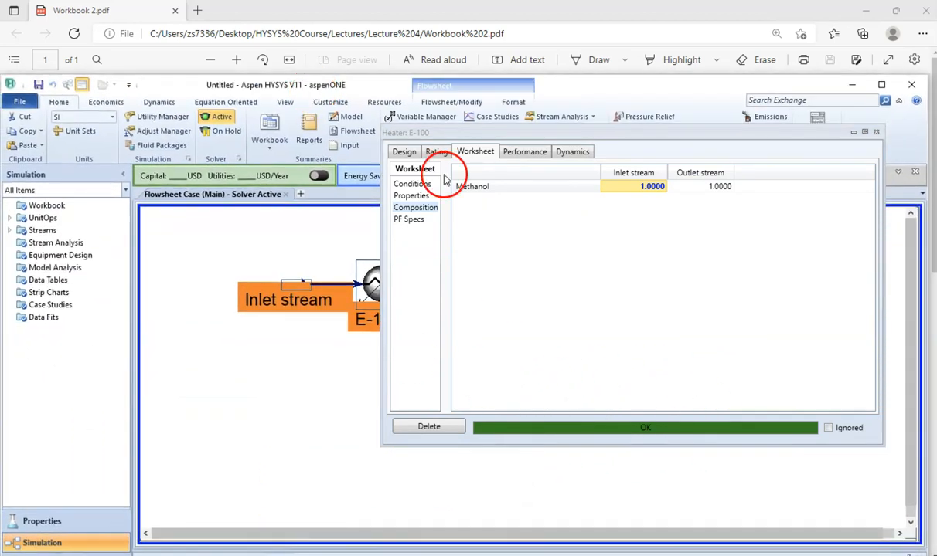
pyautogui.moveTo(593, 131); pyautogui.dragTo(561, 228)
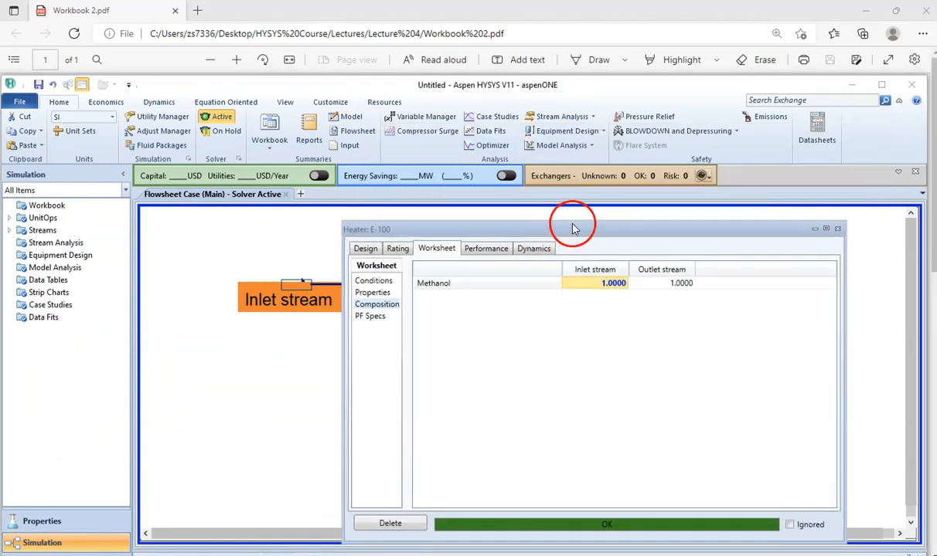
pyautogui.click(838, 230)
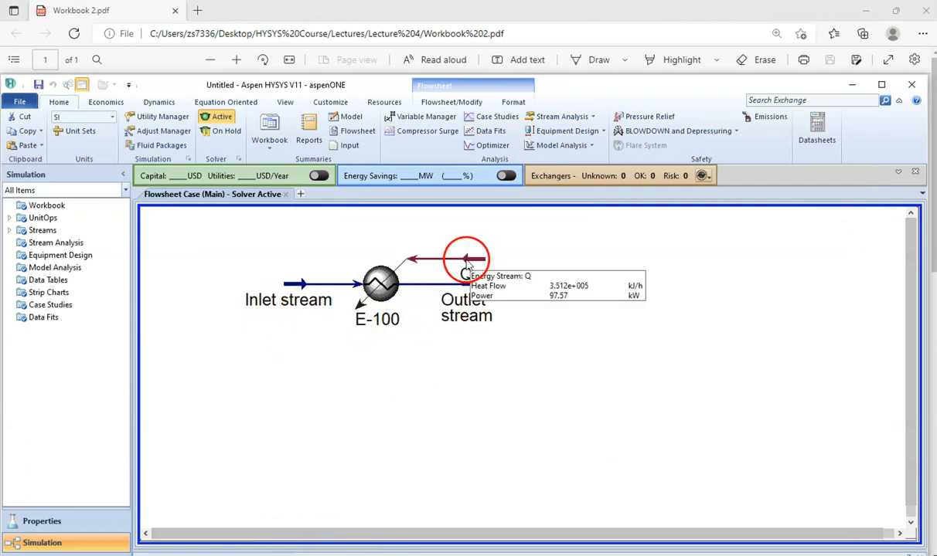
pyautogui.moveTo(391, 331)
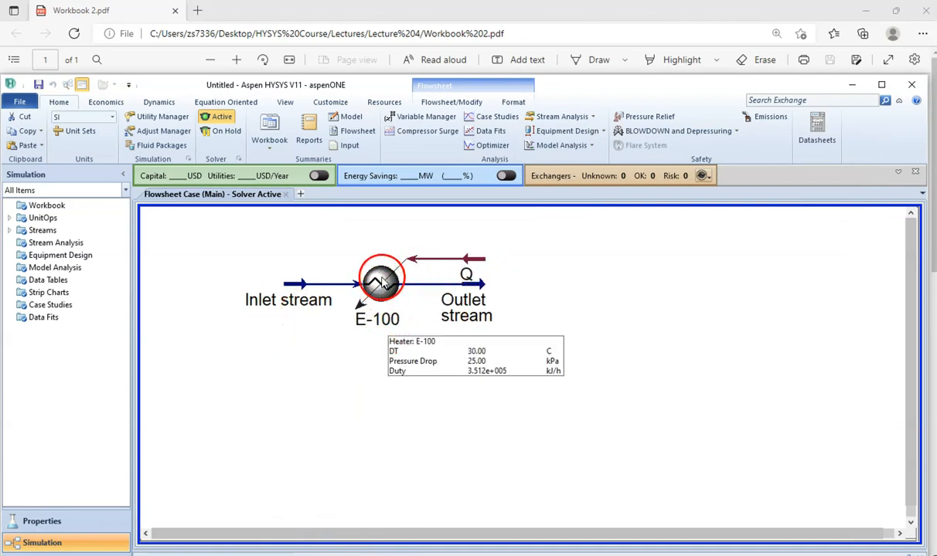
# - Reopen heater E-100 and check its calculated duty in the design parameters
pyautogui.doubleClick(381, 283)
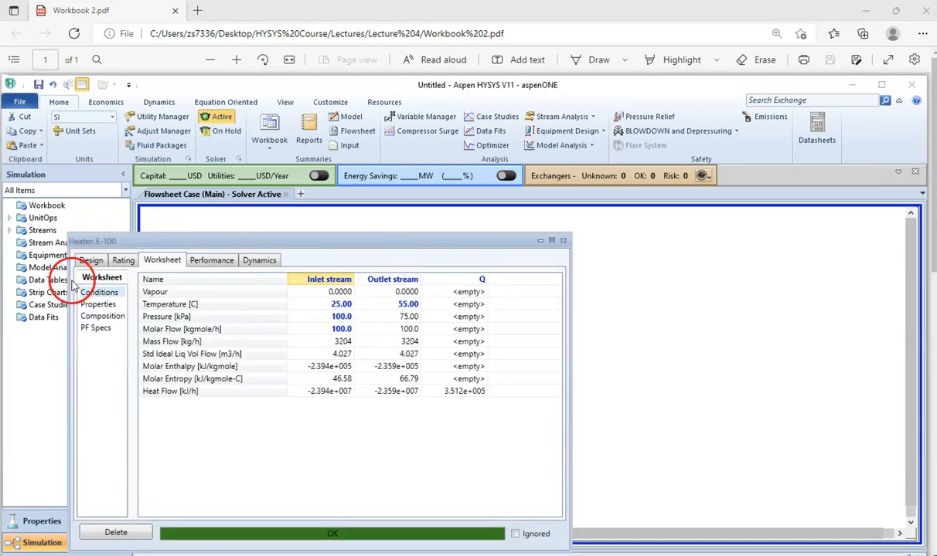
pyautogui.click(90, 262)
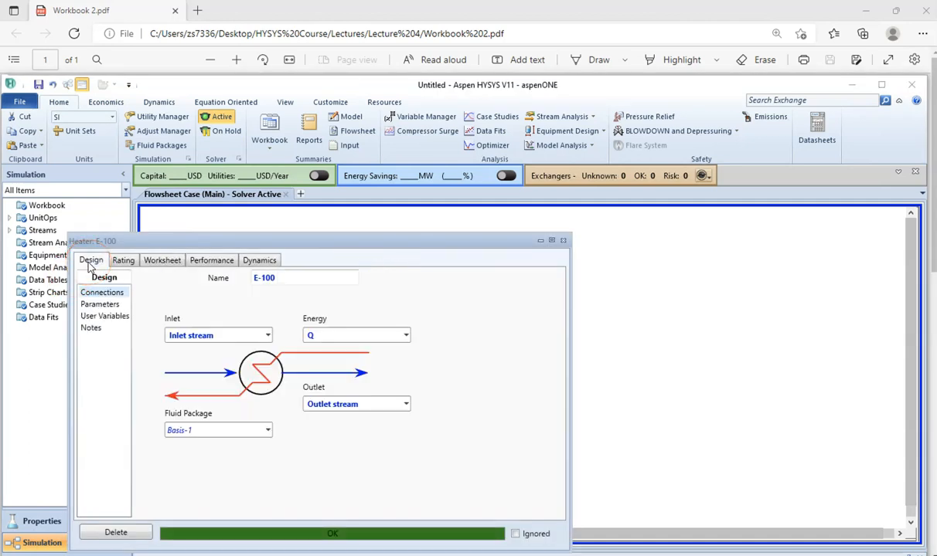
pyautogui.click(100, 306)
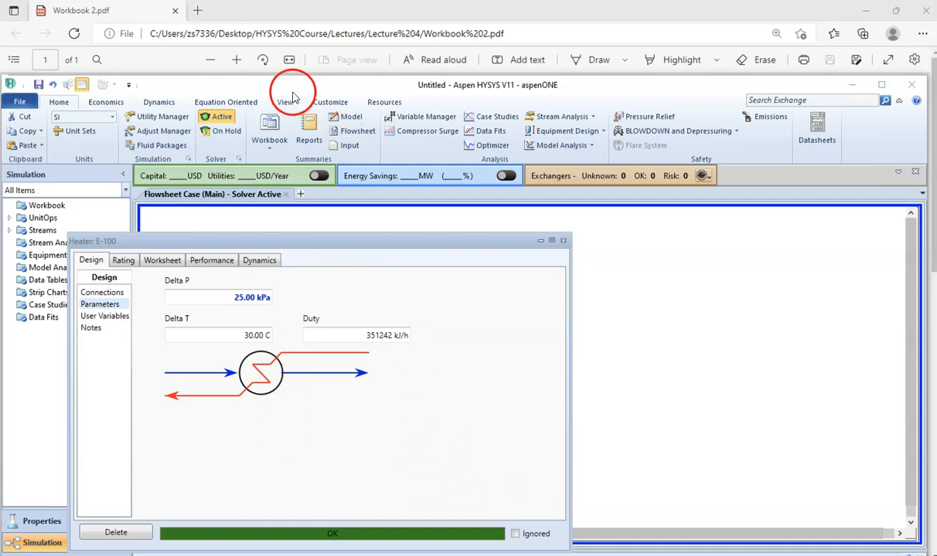
# - Rearrange the simulator and heater windows so both heater questions in the workbook are readable beside the design parameters
pyautogui.moveTo(310, 88); pyautogui.dragTo(519, 292)
pyautogui.moveTo(444, 245); pyautogui.dragTo(520, 321)
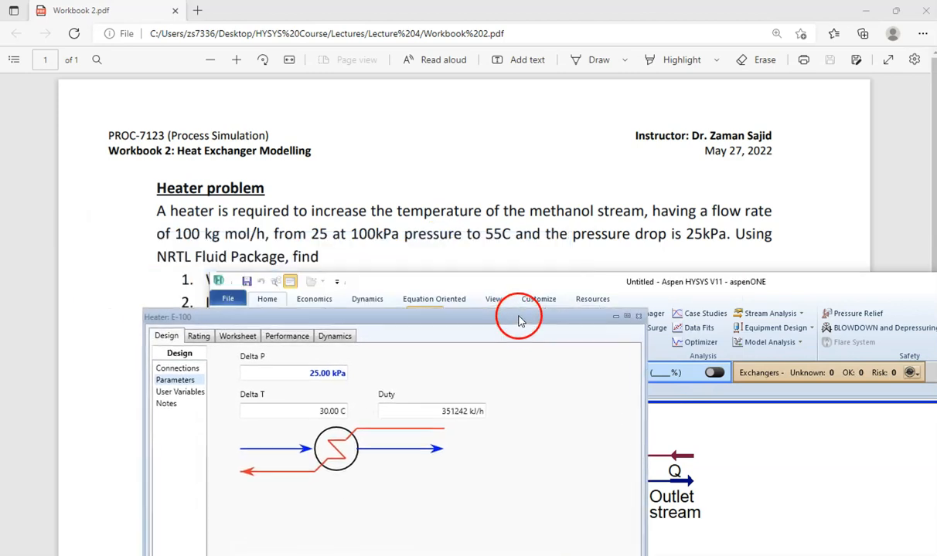
pyautogui.moveTo(485, 285); pyautogui.dragTo(473, 325)
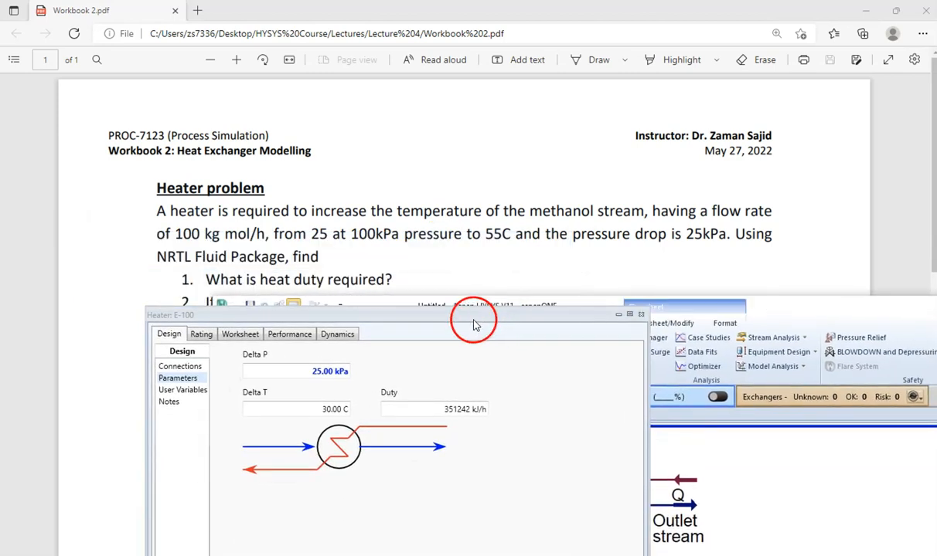
pyautogui.moveTo(594, 313); pyautogui.dragTo(781, 143)
pyautogui.moveTo(726, 251)
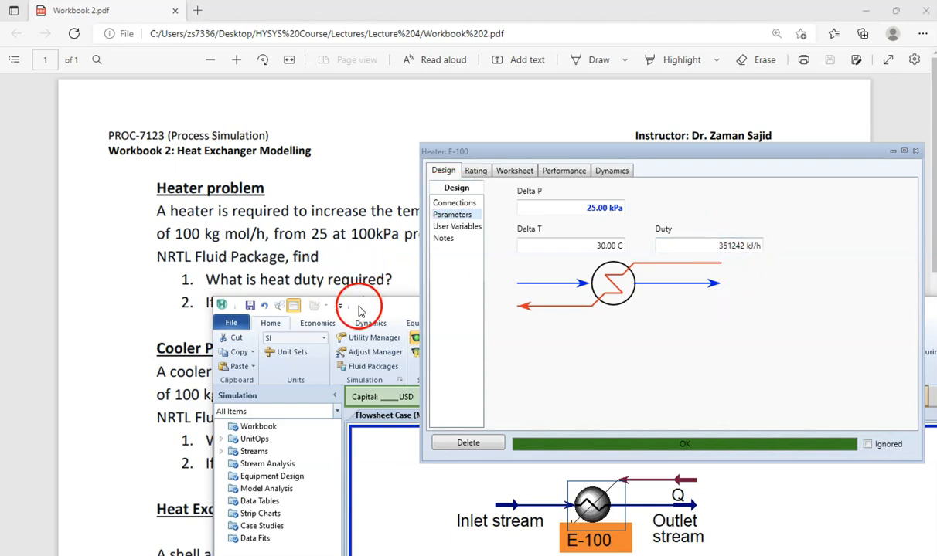
pyautogui.moveTo(359, 310); pyautogui.dragTo(236, 341)
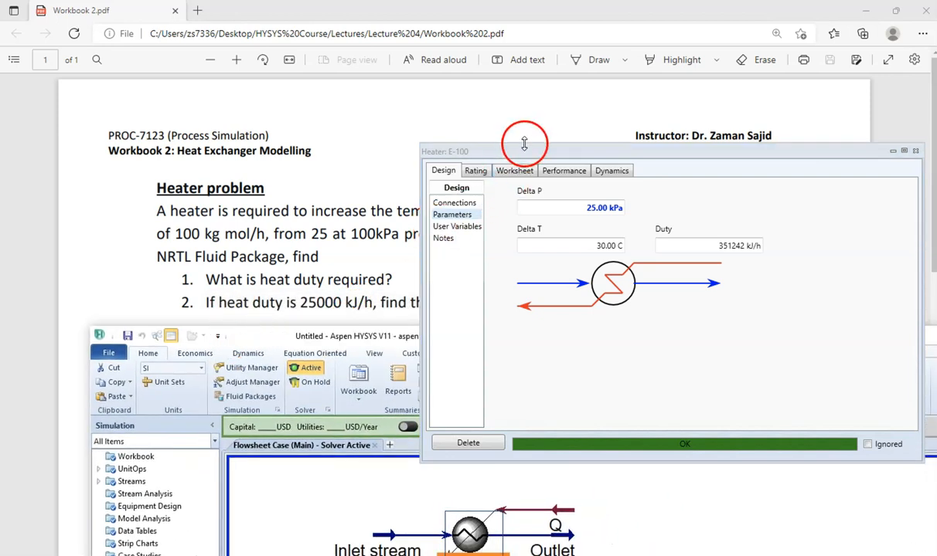
pyautogui.moveTo(525, 151); pyautogui.dragTo(545, 156)
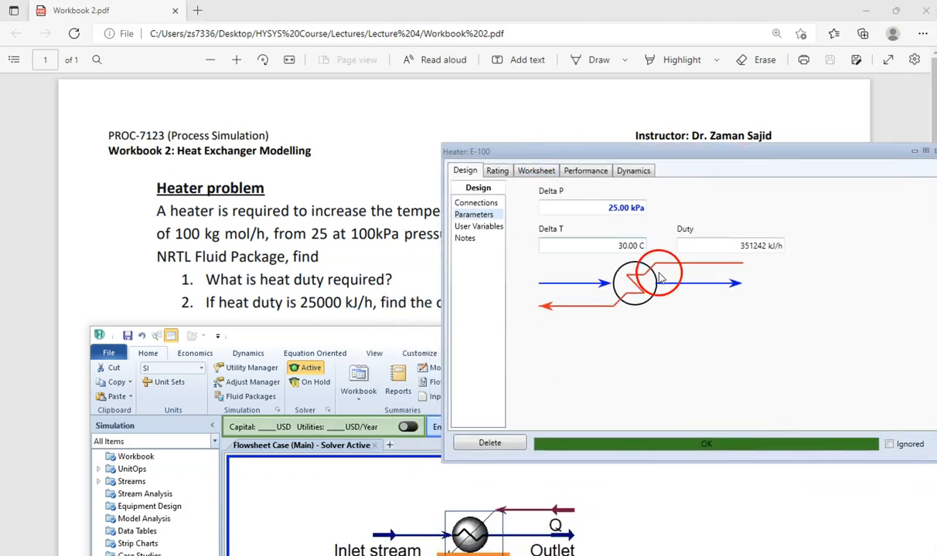
# - Clear the outlet stream's temperature specification in the heater's worksheet so the duty can be specified instead
pyautogui.click(739, 246)
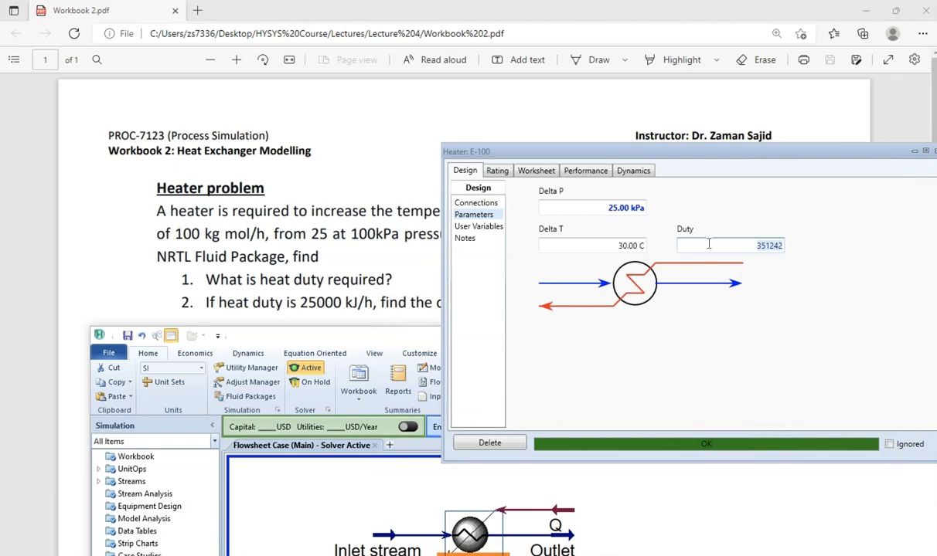
pyautogui.click(675, 199)
pyautogui.click(541, 172)
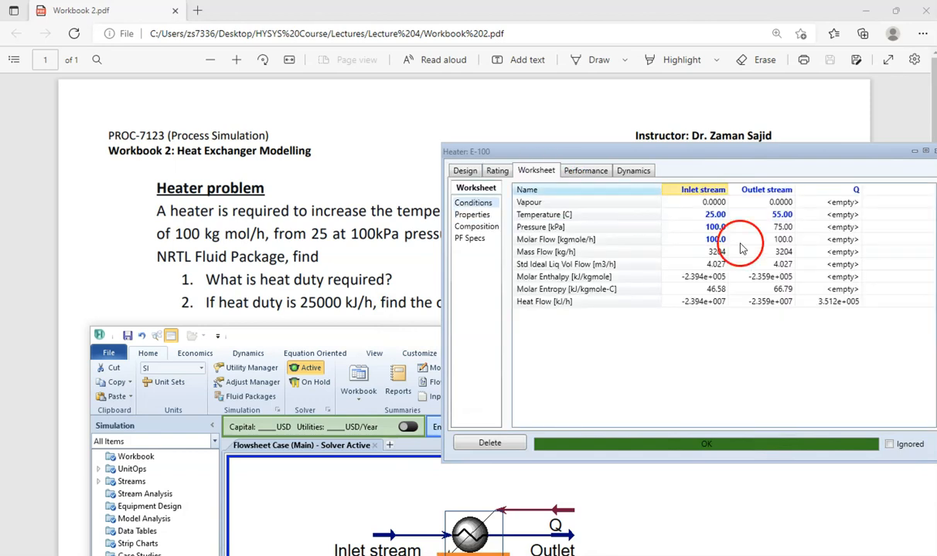
pyautogui.click(778, 218)
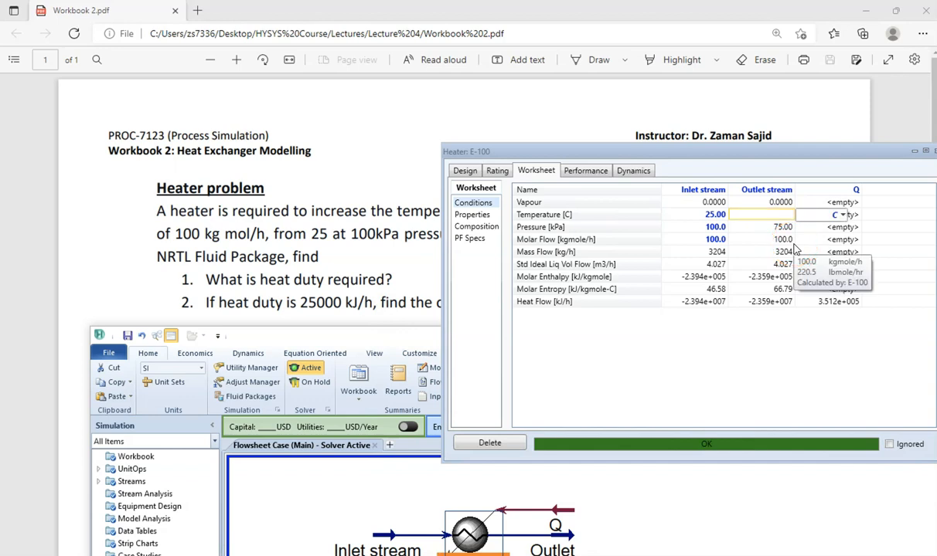
pyautogui.press('Return')
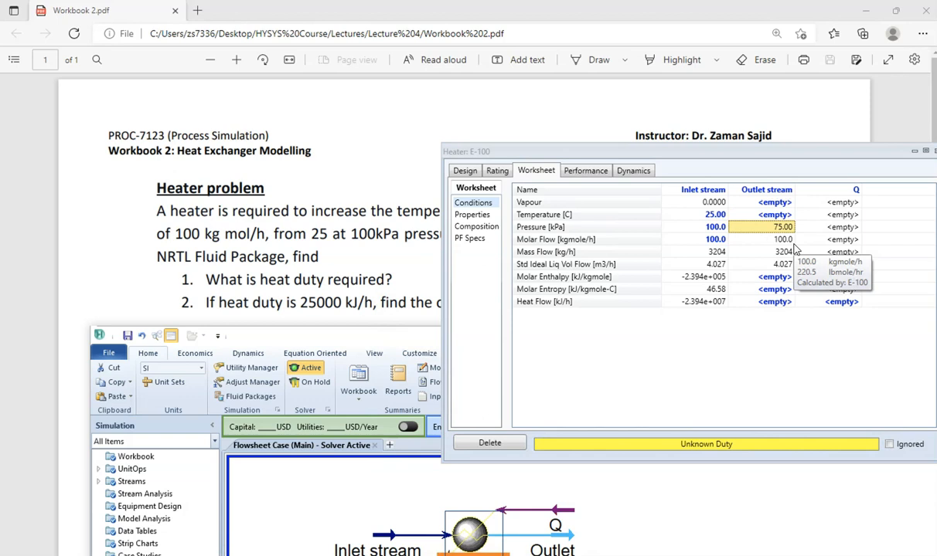
# - Specify a heat duty of 25000 kJ/h in the design parameters of heater E-100
pyautogui.click(472, 173)
pyautogui.click(710, 246)
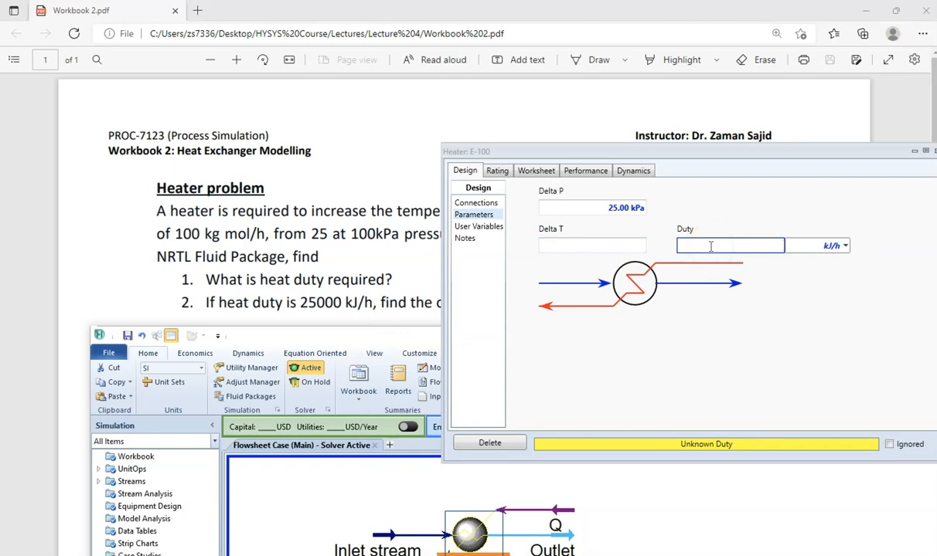
pyautogui.write('25000')
pyautogui.click(847, 246)
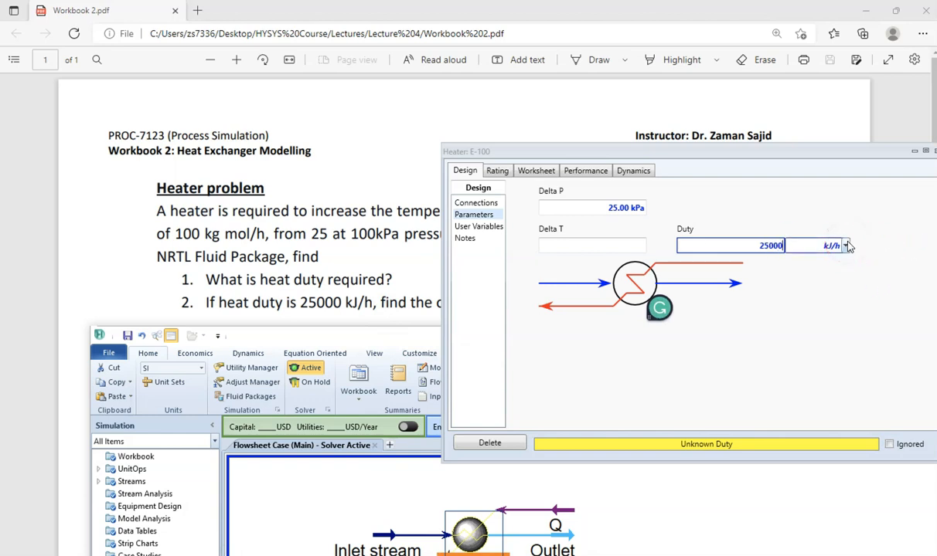
pyautogui.click(835, 246)
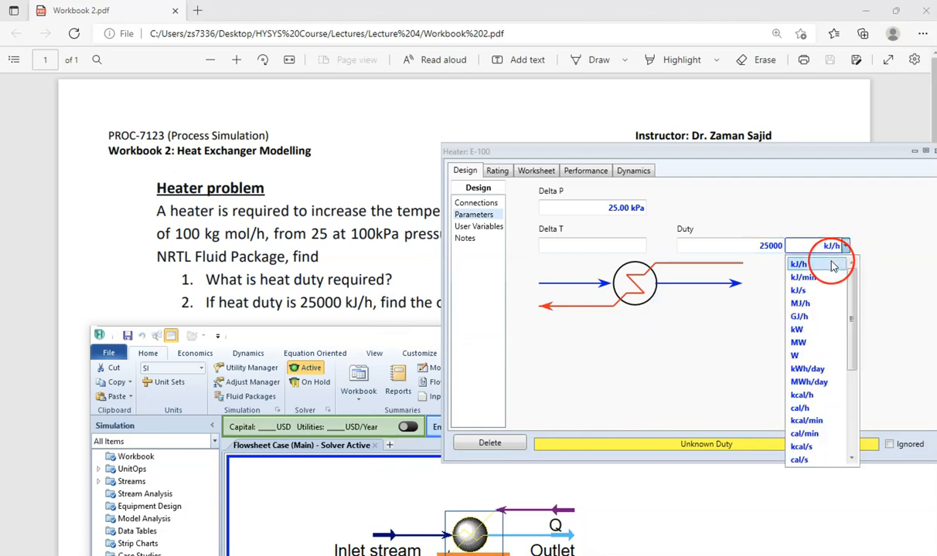
pyautogui.click(865, 249)
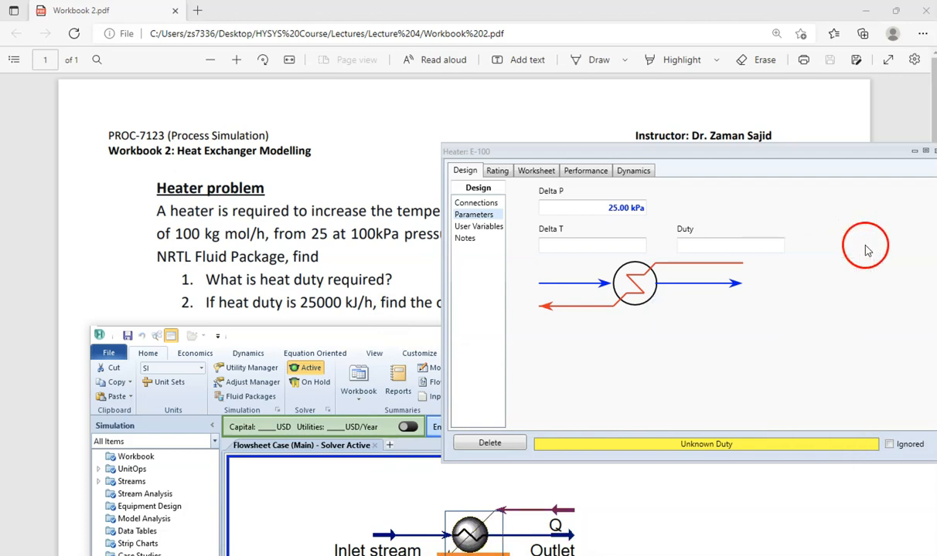
pyautogui.click(559, 275)
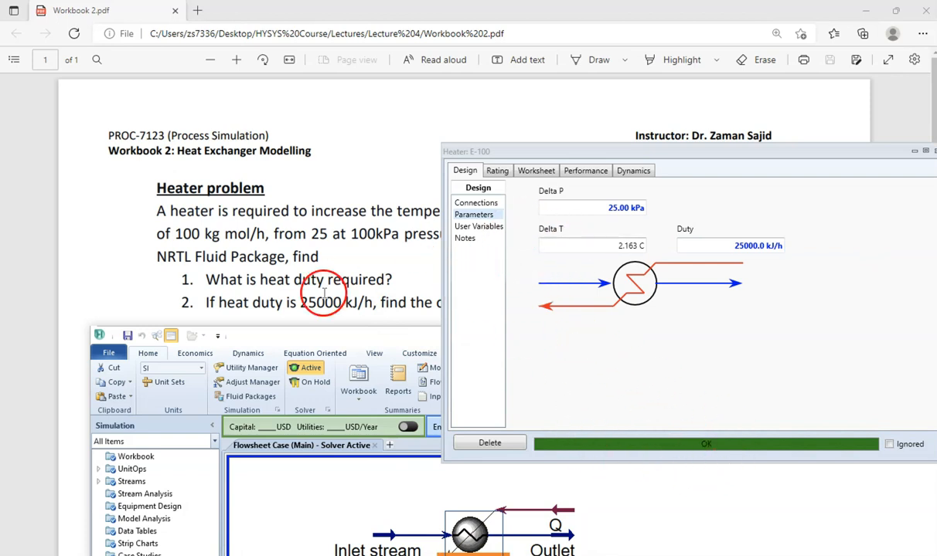
# - Check the outlet stream's calculated temperature in the heater's worksheet and close the heater's properties
pyautogui.moveTo(518, 154); pyautogui.dragTo(456, 170)
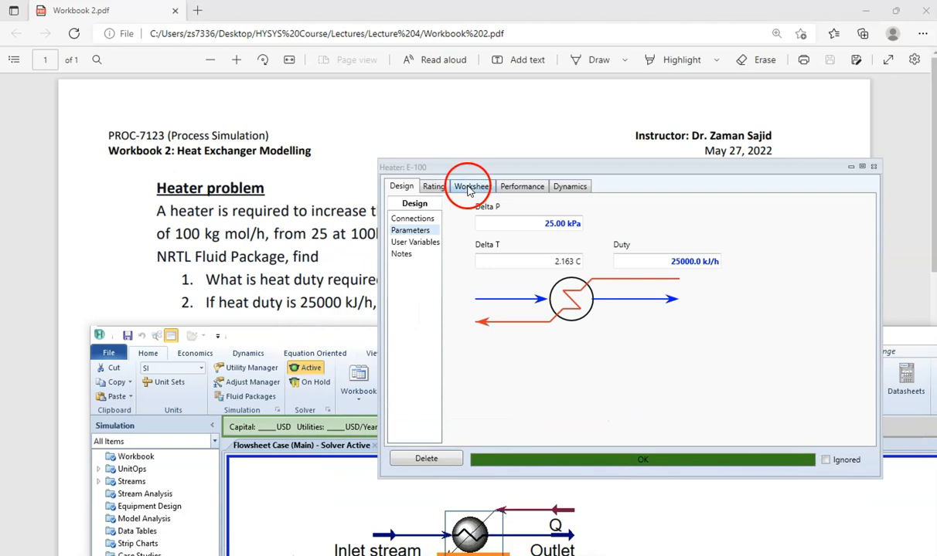
pyautogui.click(471, 187)
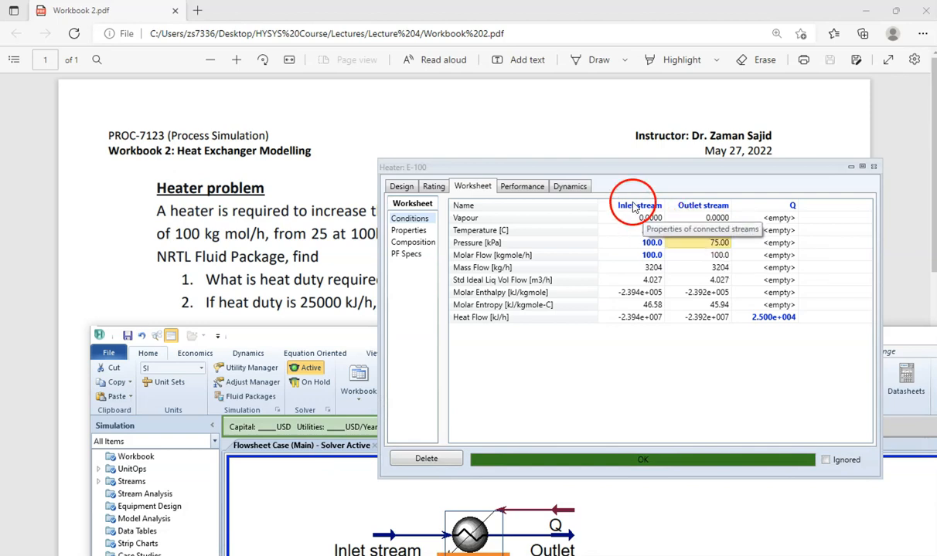
pyautogui.moveTo(587, 166); pyautogui.dragTo(586, 195)
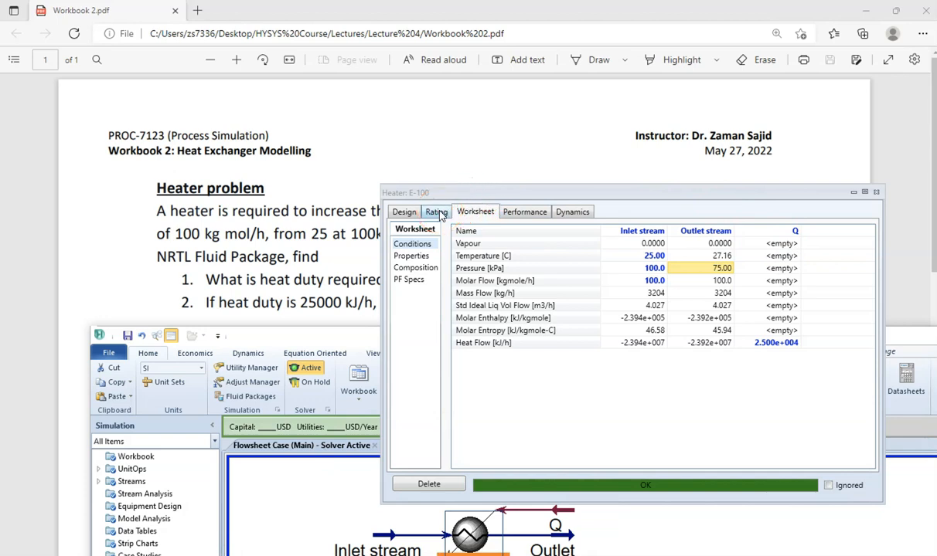
pyautogui.click(876, 192)
# - Move the simulator clear of the workbook and read the cooler problem's methanol conditions, pressure drop and questions
pyautogui.moveTo(641, 345); pyautogui.dragTo(662, 119)
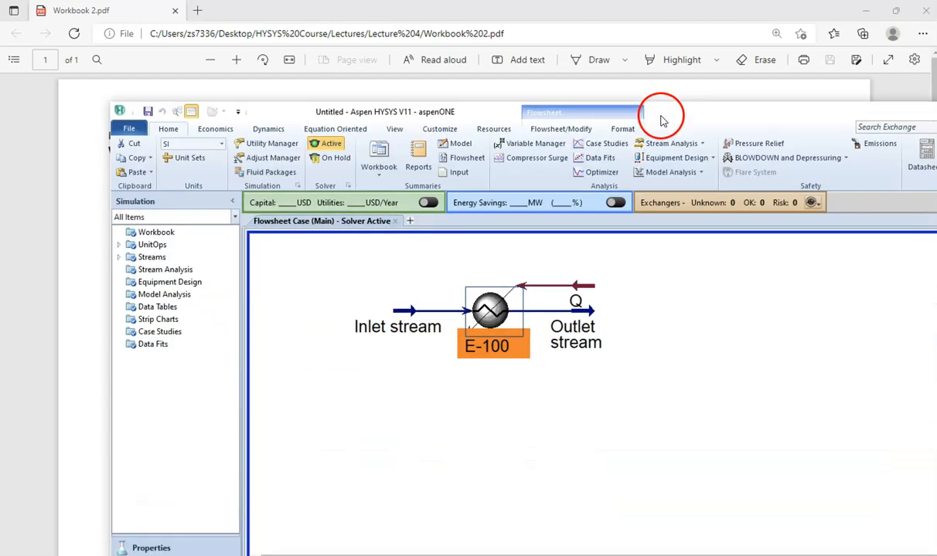
pyautogui.click(627, 316)
pyautogui.moveTo(495, 116); pyautogui.dragTo(427, 482)
pyautogui.click(391, 394)
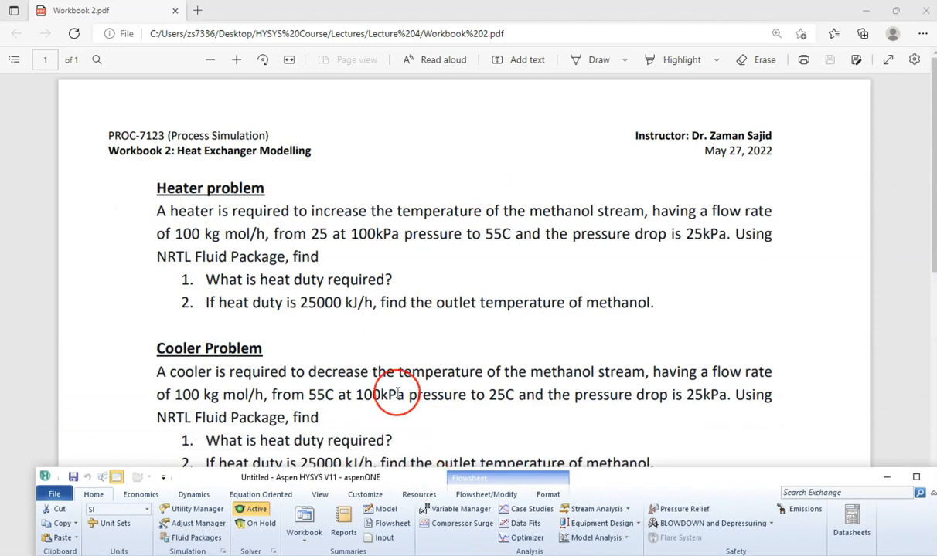
pyautogui.scroll(-1, 398, 395)
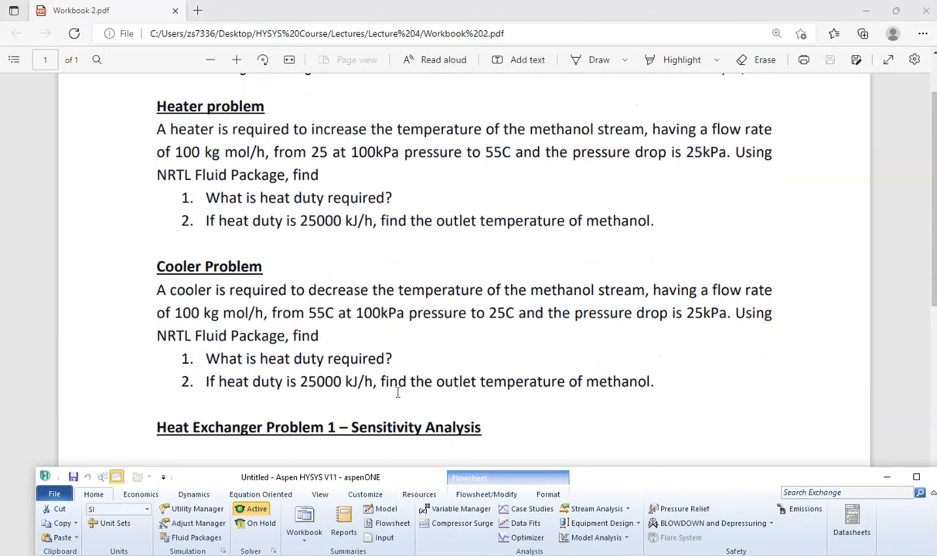
pyautogui.scroll(-1, 397, 394)
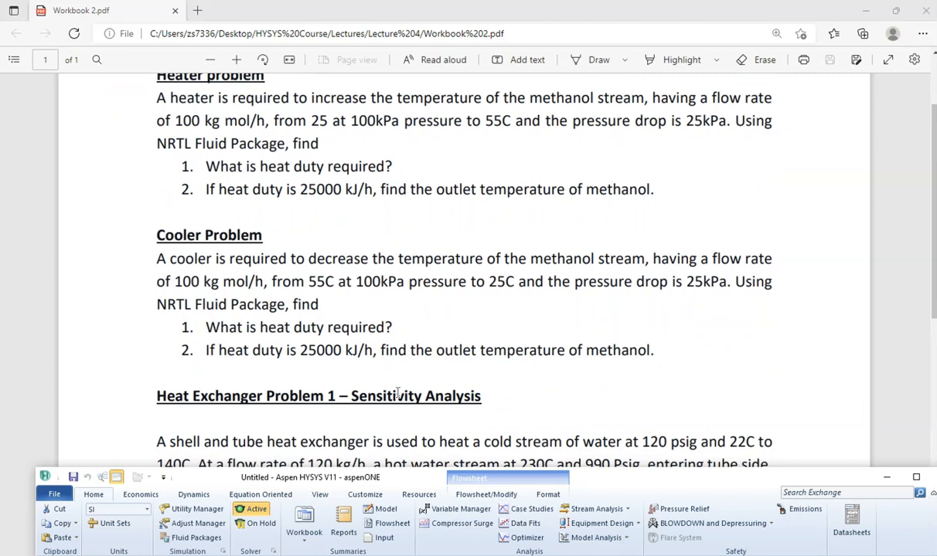
pyautogui.moveTo(309, 283); pyautogui.dragTo(416, 283)
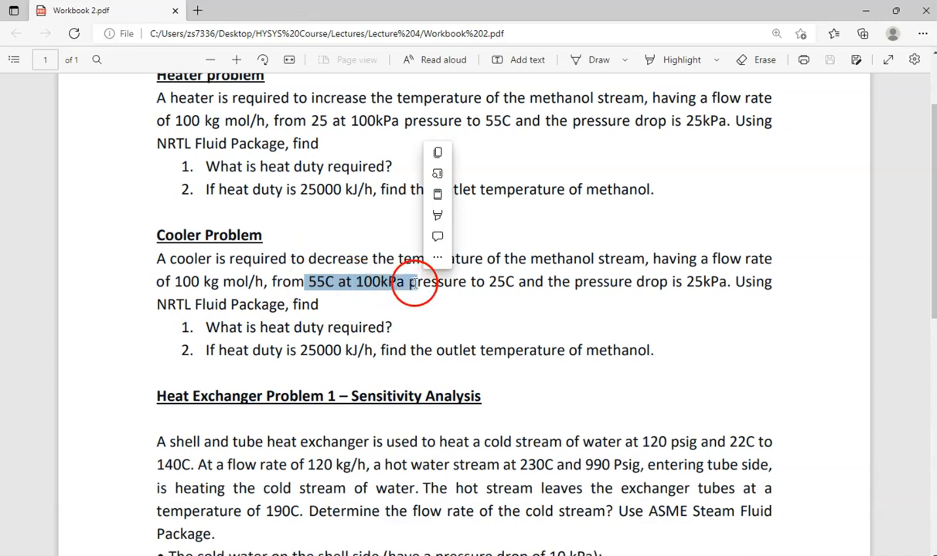
pyautogui.click(505, 292)
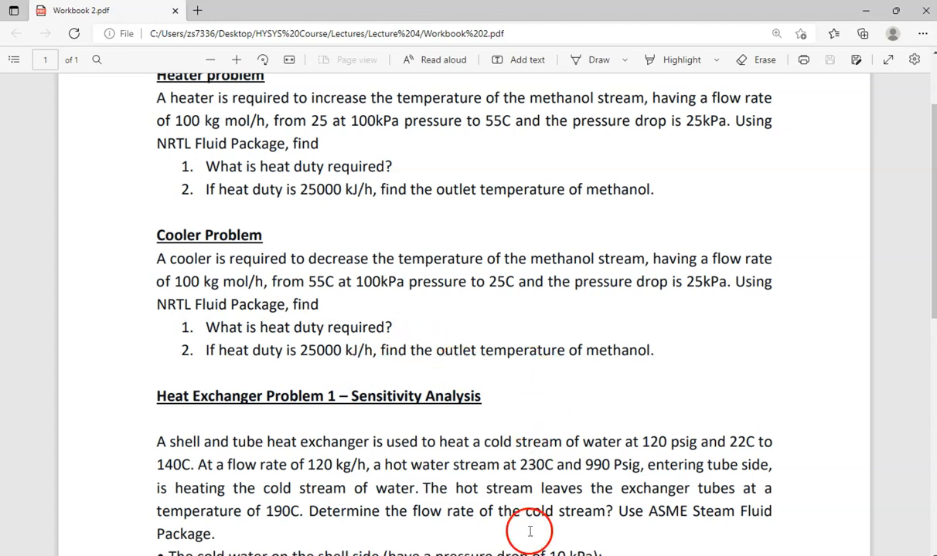
# - Rearrange the simulator window to compare the heater flowsheet with the workbook's cooler problem and leave the flowsheet in view
pyautogui.click(529, 555)
pyautogui.moveTo(419, 476); pyautogui.dragTo(452, 289)
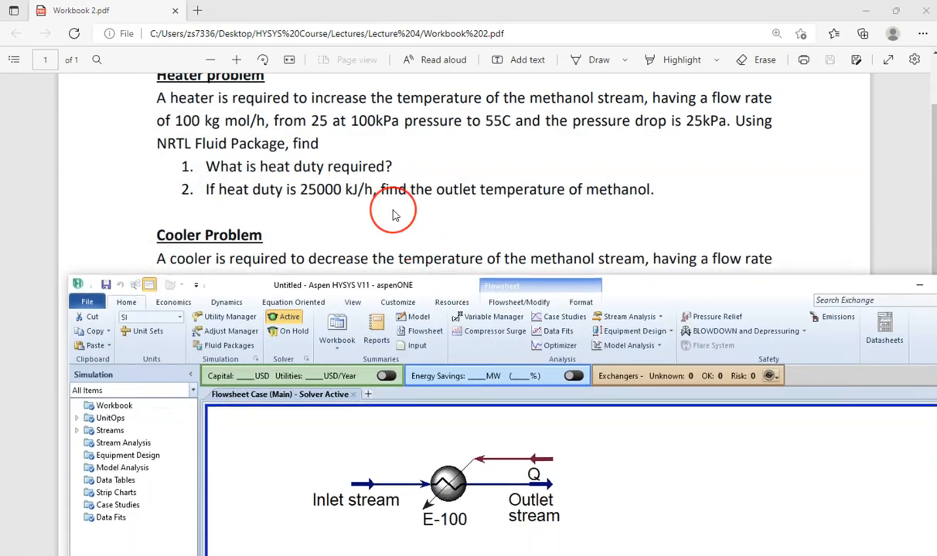
pyautogui.scroll(1, 393, 215)
pyautogui.moveTo(442, 275); pyautogui.dragTo(421, 77)
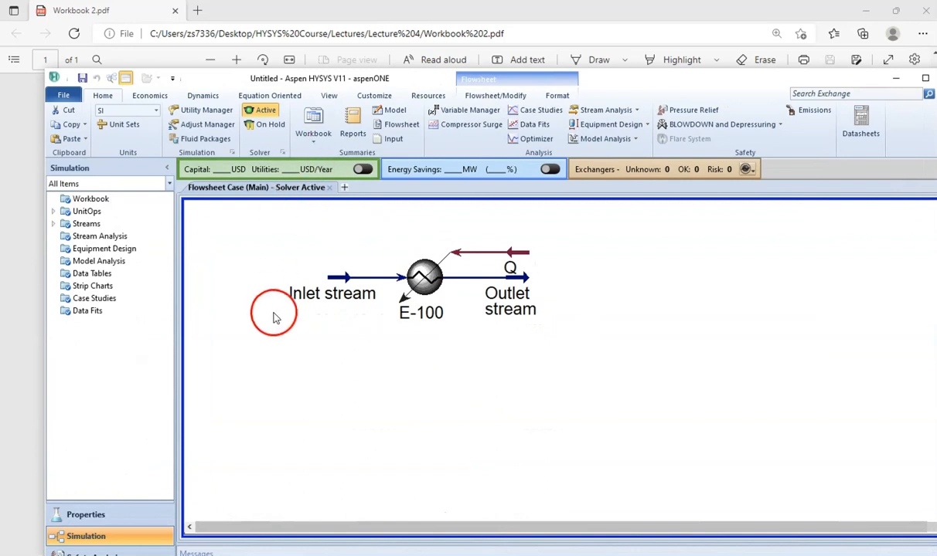
pyautogui.moveTo(426, 288)
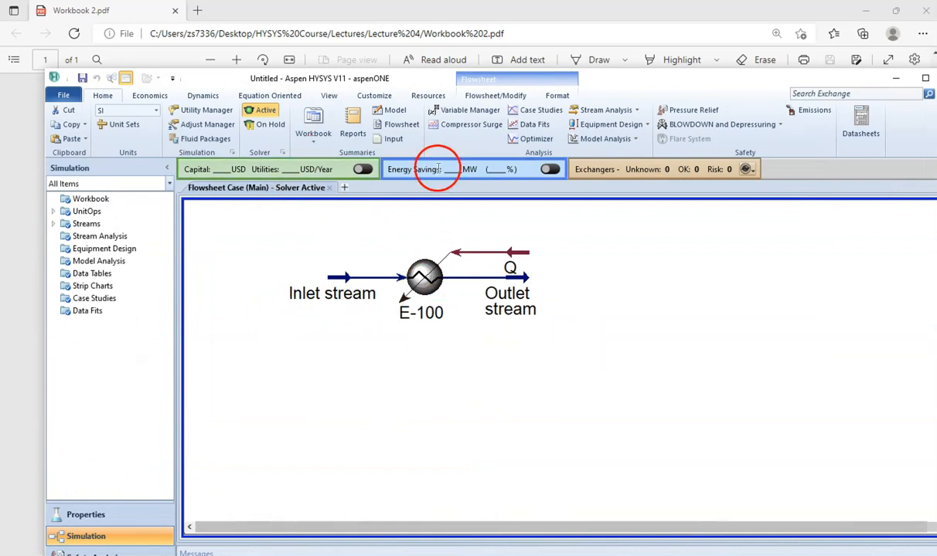
pyautogui.moveTo(415, 81); pyautogui.dragTo(522, 383)
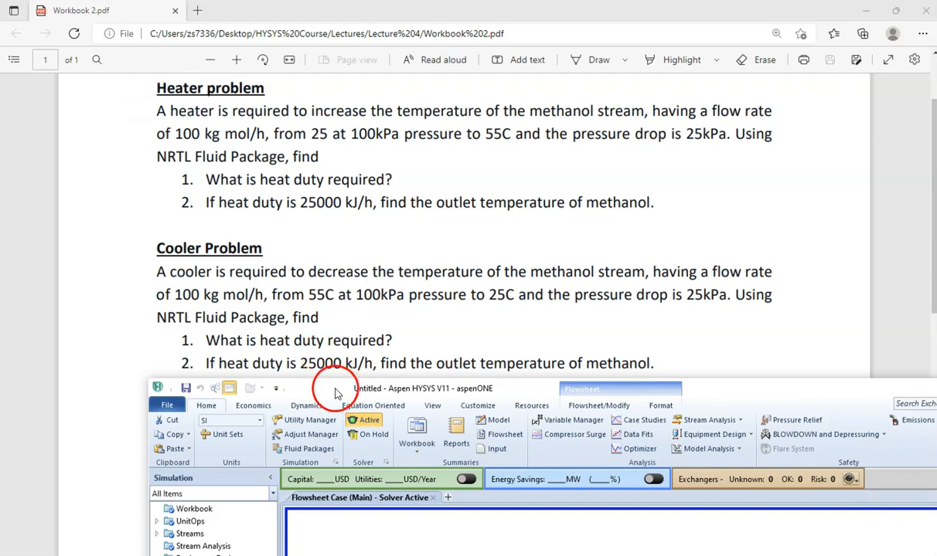
pyautogui.moveTo(328, 389); pyautogui.dragTo(374, 67)
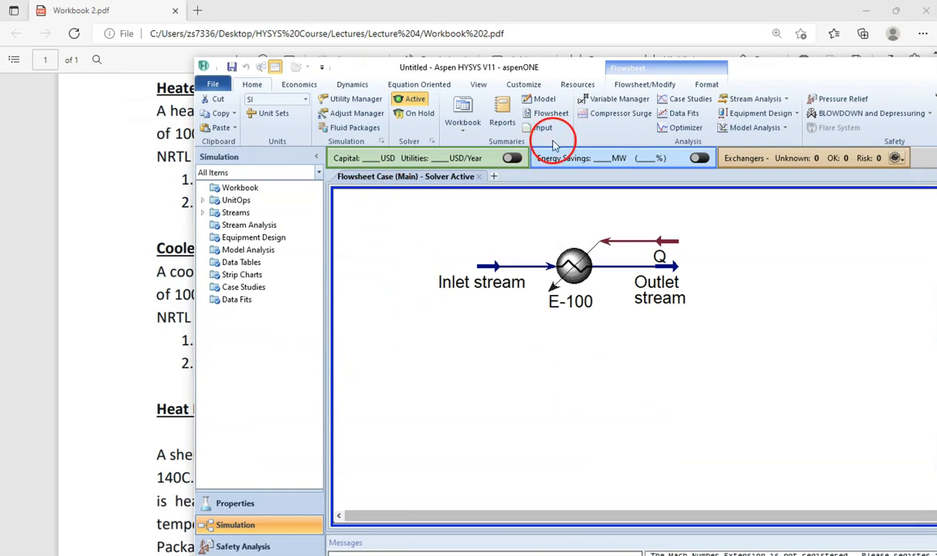
# - Show the Model Palette and place a cooler on the flowsheet below heater E-100
pyautogui.click(657, 84)
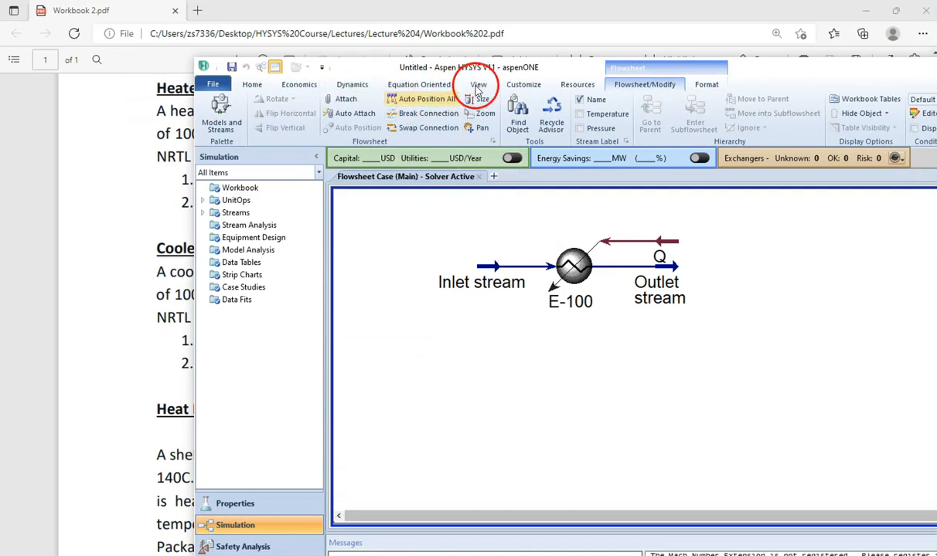
pyautogui.click(478, 85)
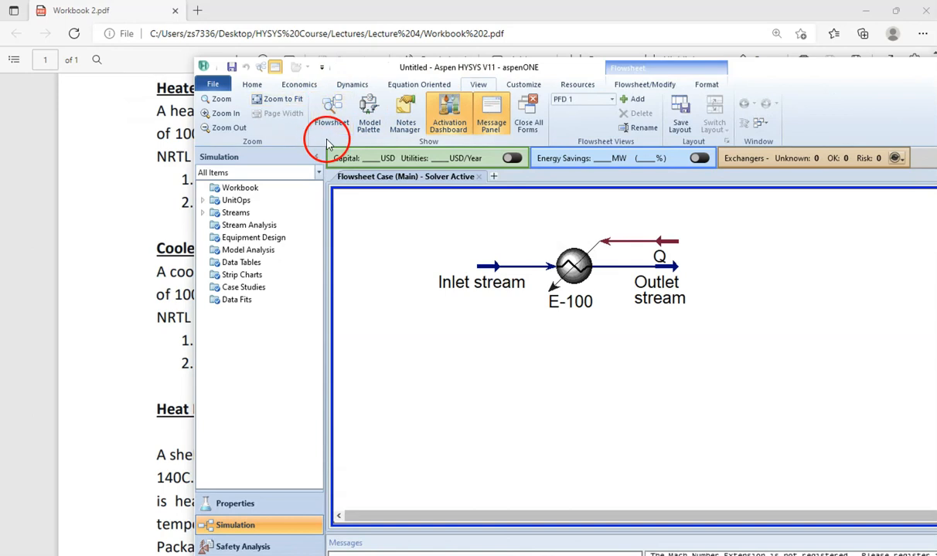
pyautogui.click(369, 123)
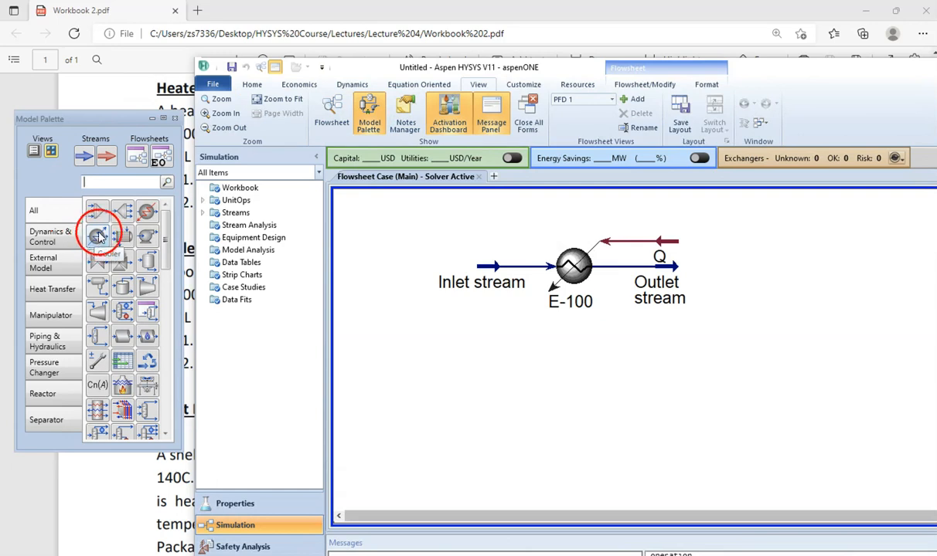
pyautogui.moveTo(97, 238); pyautogui.dragTo(564, 414)
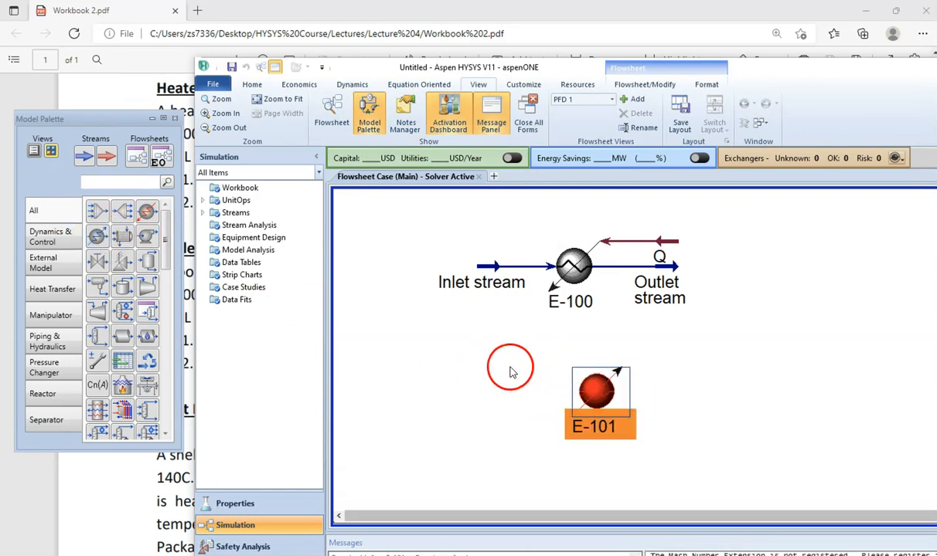
# - Connect cooler E-101 to inlet "Inlet Stream 1", outlet "Outlet Stream 2" and energy stream "E", closing the Model Palette
pyautogui.doubleClick(591, 394)
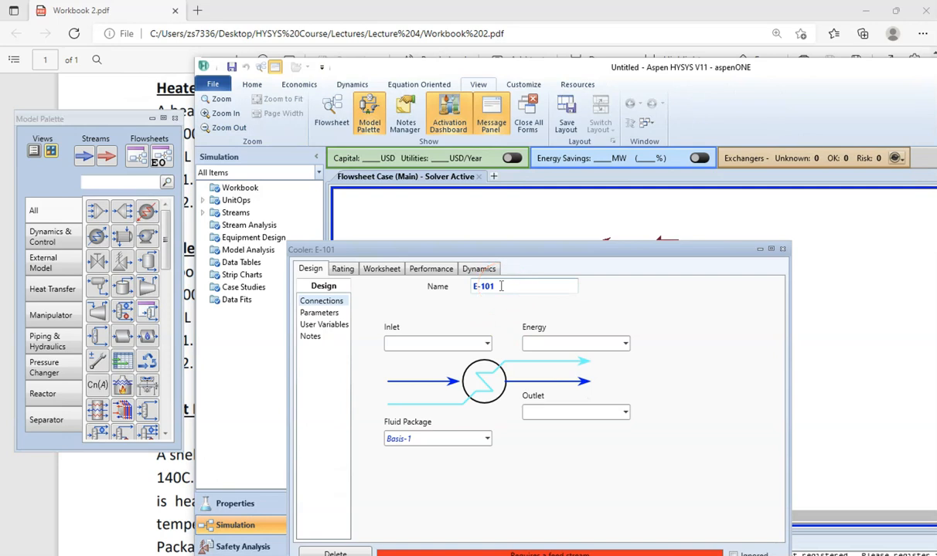
pyautogui.click(174, 119)
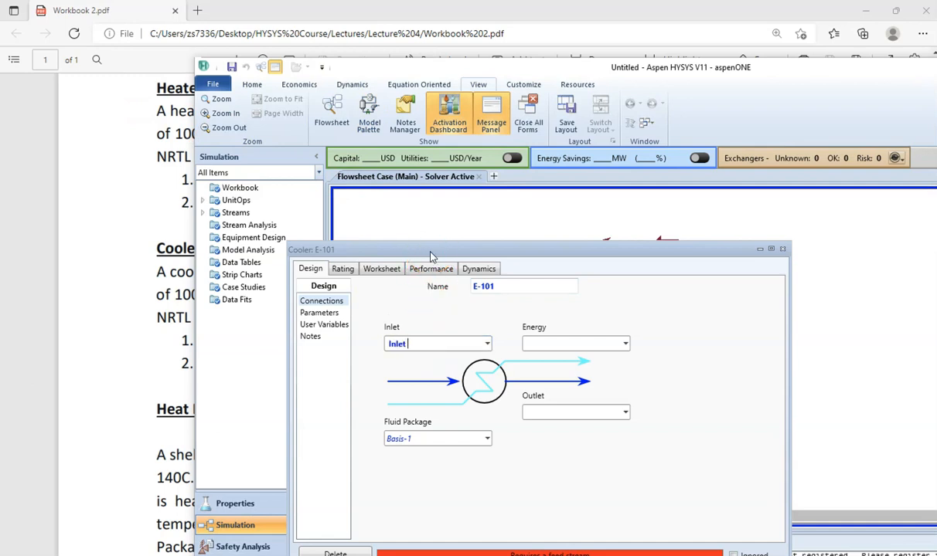
pyautogui.moveTo(472, 255); pyautogui.dragTo(494, 213)
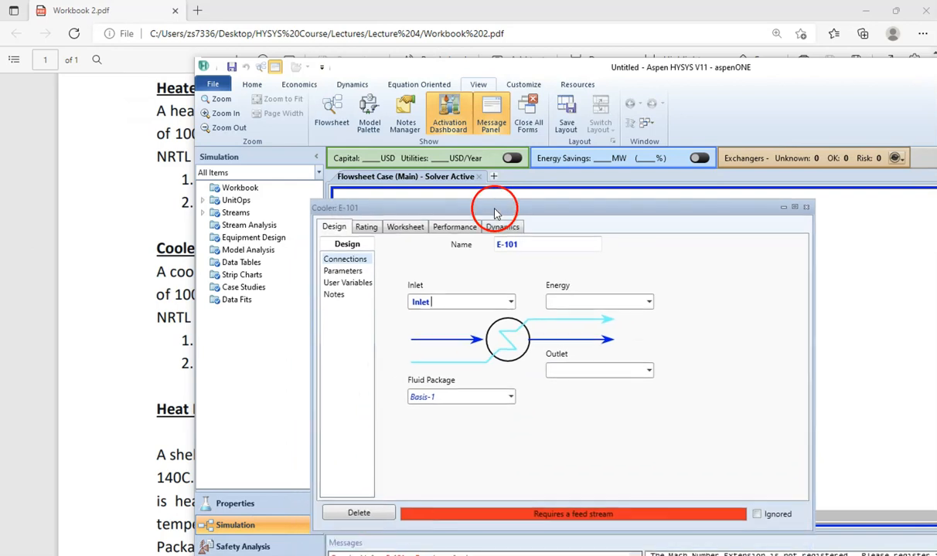
pyautogui.write('tream 1')
pyautogui.click(495, 210)
pyautogui.click(504, 244)
pyautogui.moveTo(487, 212); pyautogui.dragTo(489, 165)
pyautogui.click(575, 317)
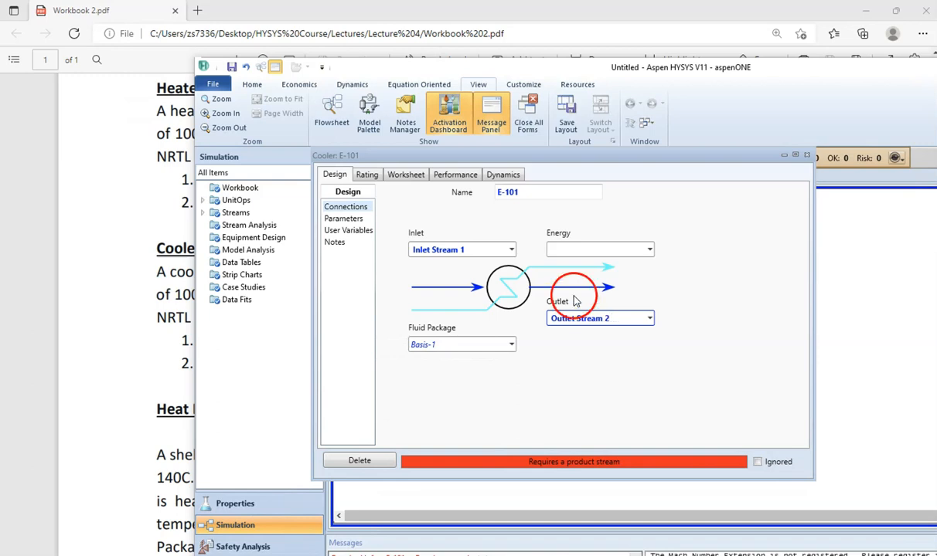
pyautogui.click(570, 251)
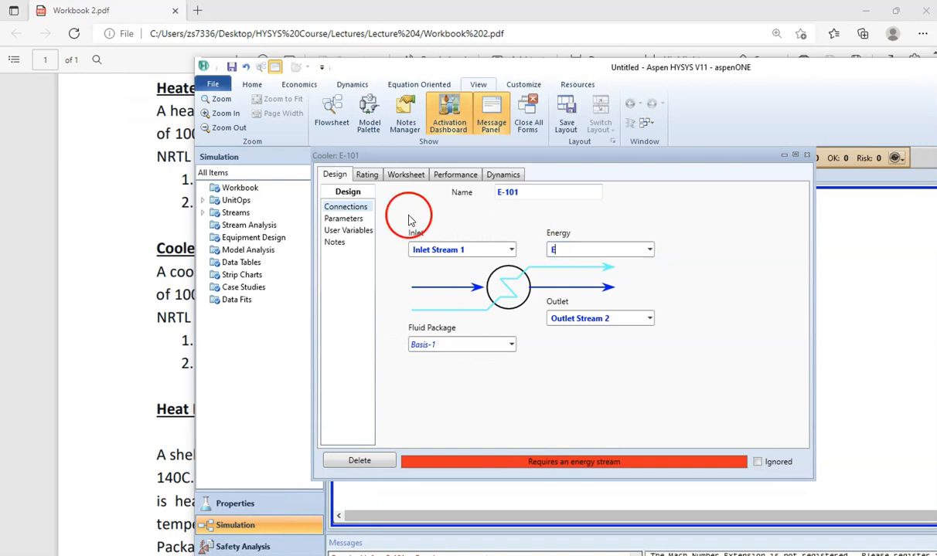
# - Open the cooler's worksheet conditions and arrange the windows so the workbook's cooler problem is readable beside them
pyautogui.click(400, 177)
pyautogui.moveTo(369, 75); pyautogui.dragTo(600, 424)
pyautogui.moveTo(534, 158); pyautogui.dragTo(516, 272)
pyautogui.scroll(-5, 532, 245)
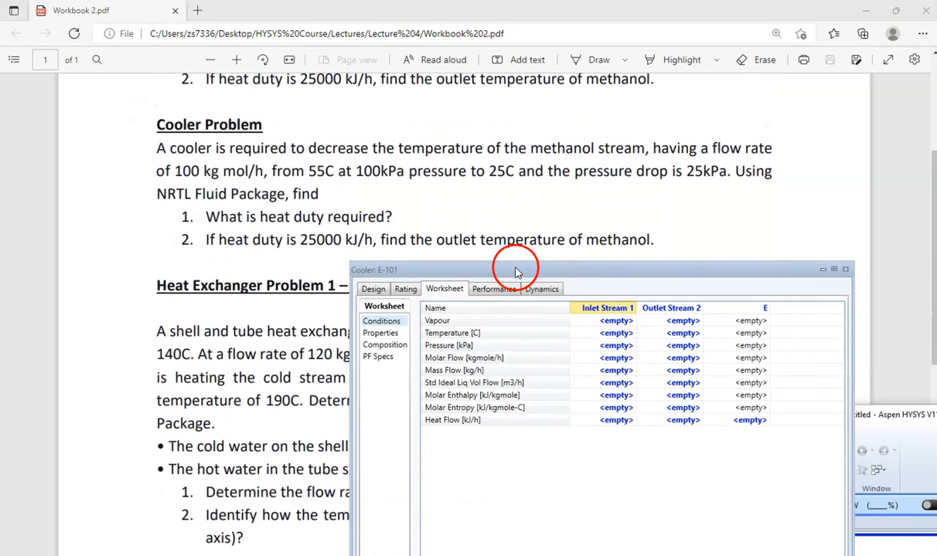
# - Set Inlet Stream 1 to 55 C and 100 kPa and Outlet Stream 2 to 25 C in the cooler's worksheet
pyautogui.click(616, 336)
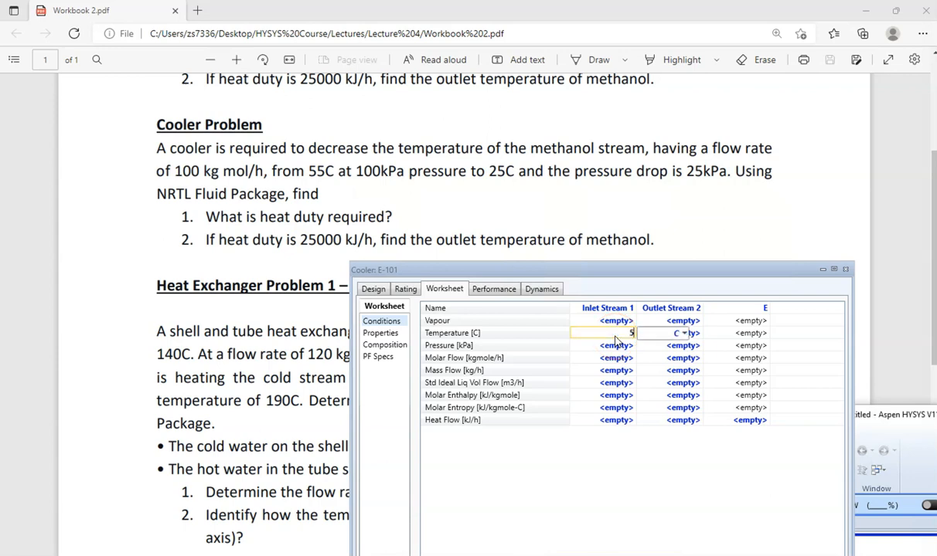
pyautogui.press('Return')
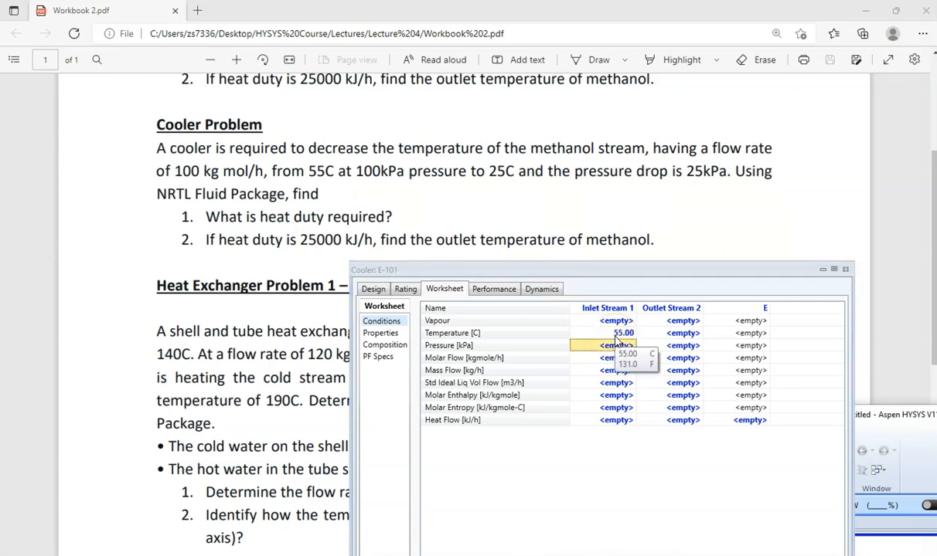
pyautogui.click(667, 338)
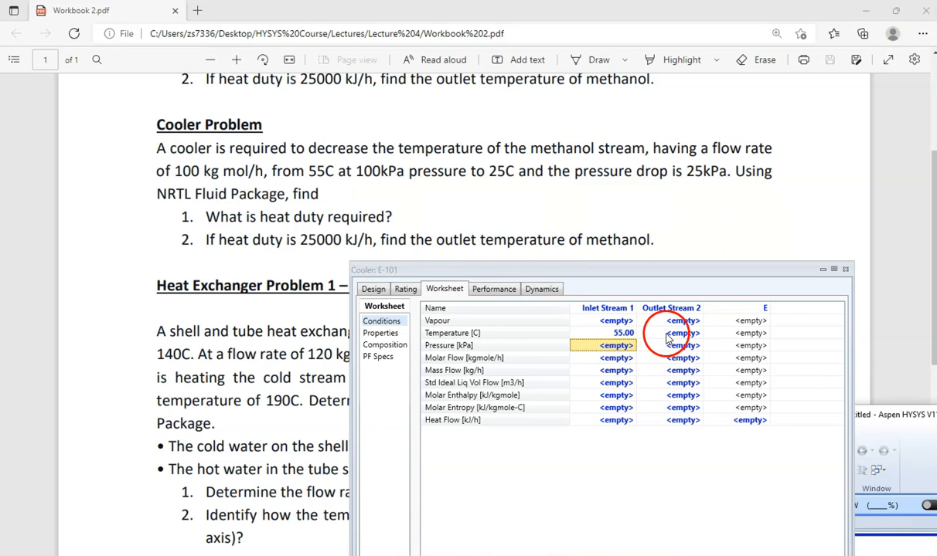
pyautogui.write('2')
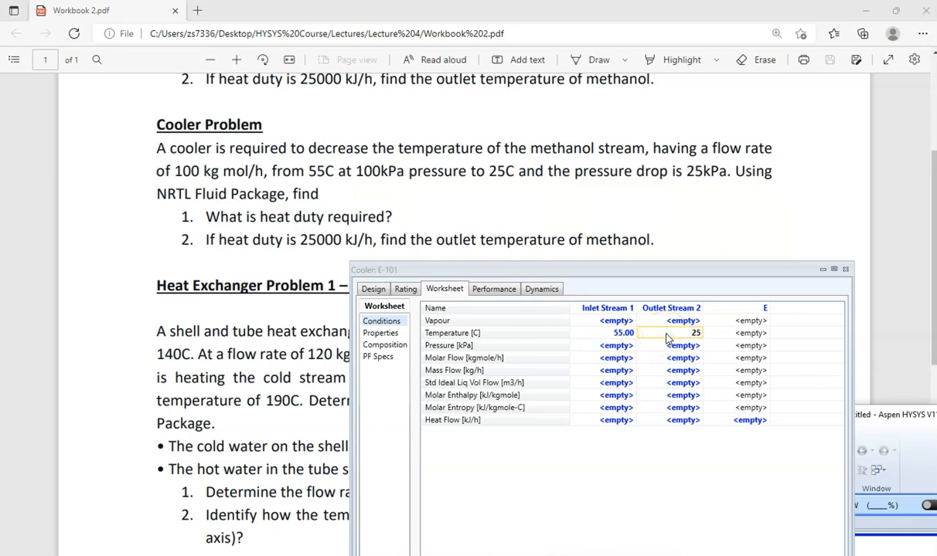
pyautogui.write('5')
pyautogui.press('Return')
pyautogui.click(625, 348)
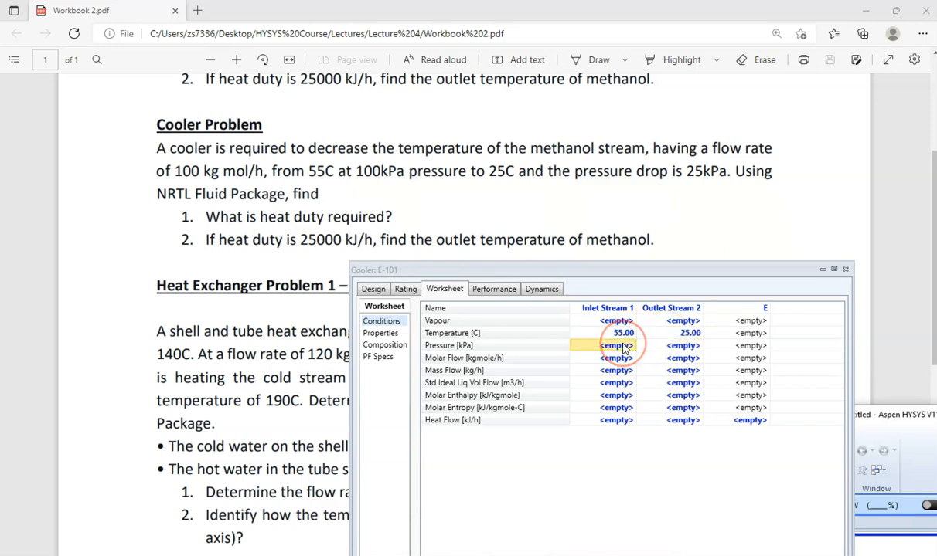
pyautogui.write('100')
pyautogui.press('Return')
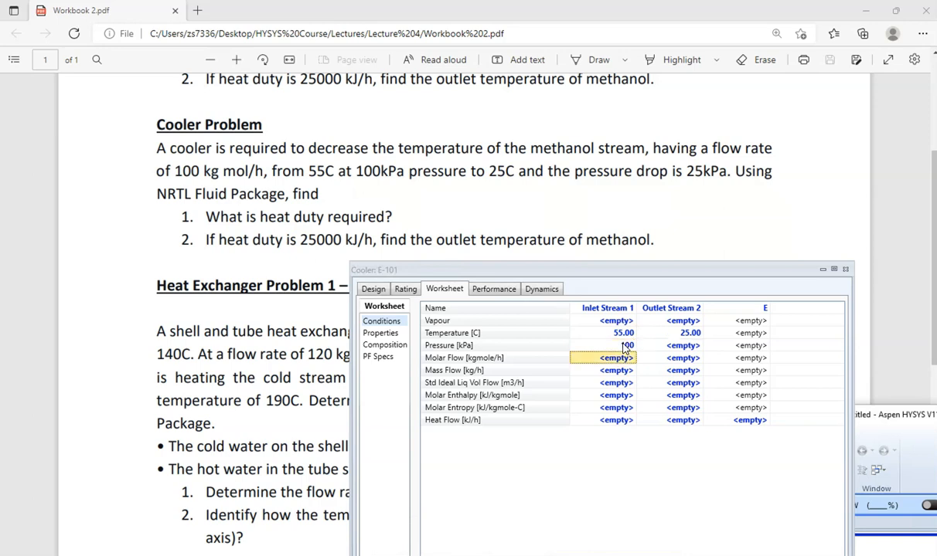
# - Set the pressure drop of cooler E-101 to 25 kPa in its design parameters
pyautogui.click(666, 344)
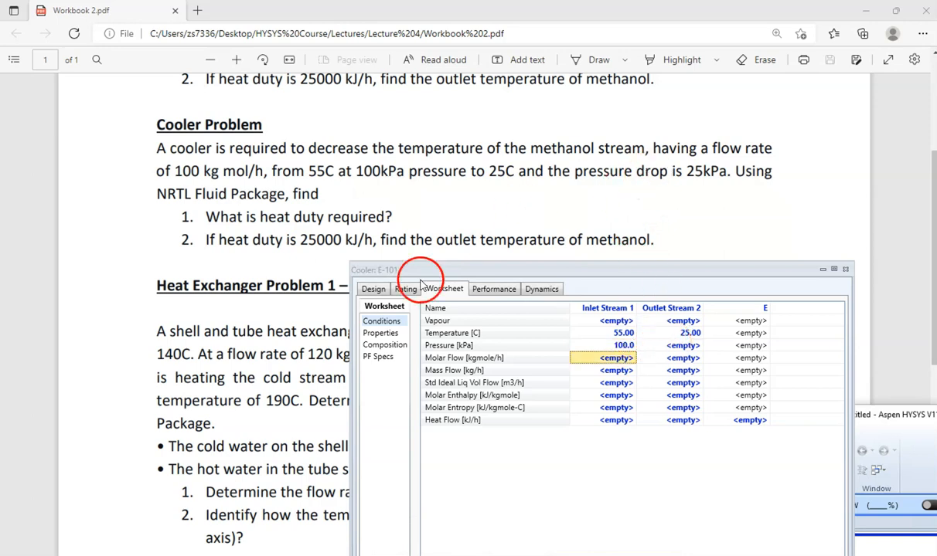
pyautogui.click(375, 290)
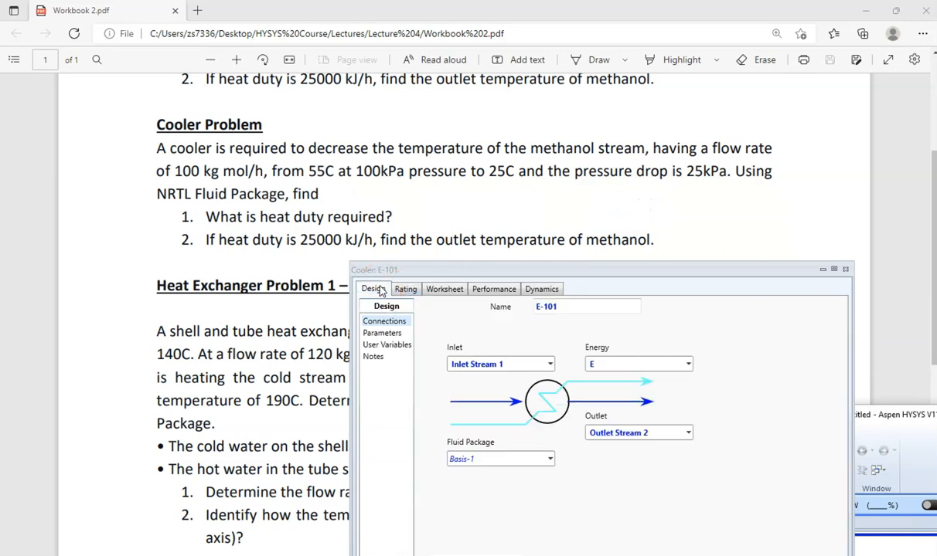
pyautogui.click(382, 331)
pyautogui.click(466, 326)
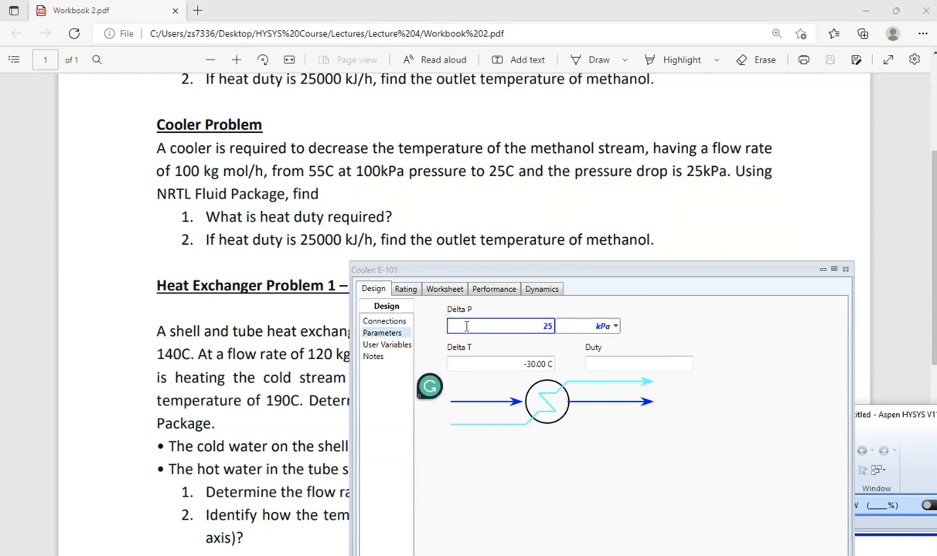
# - Set the methanol fraction of Inlet Stream 1 to 1 in the cooler's worksheet composition
pyautogui.click(444, 289)
pyautogui.click(395, 345)
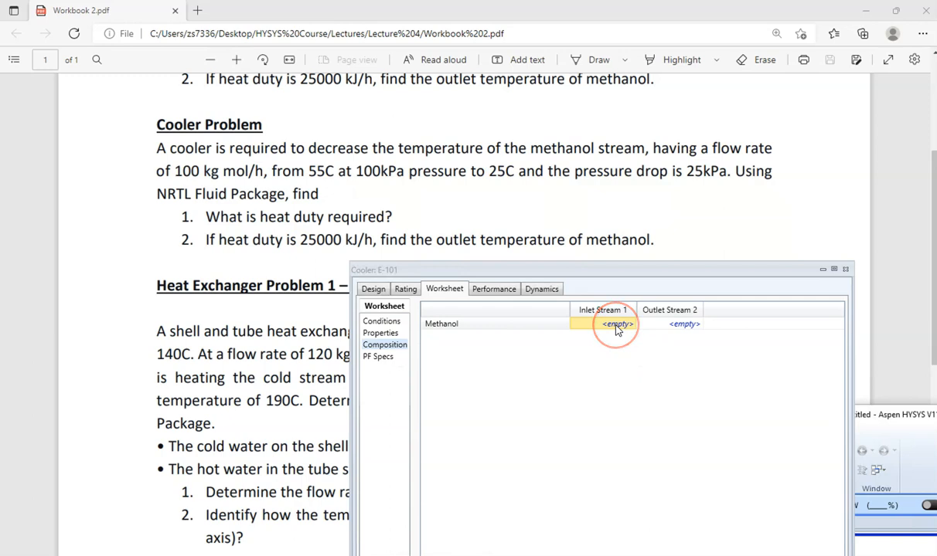
pyautogui.write('1')
pyautogui.click(831, 544)
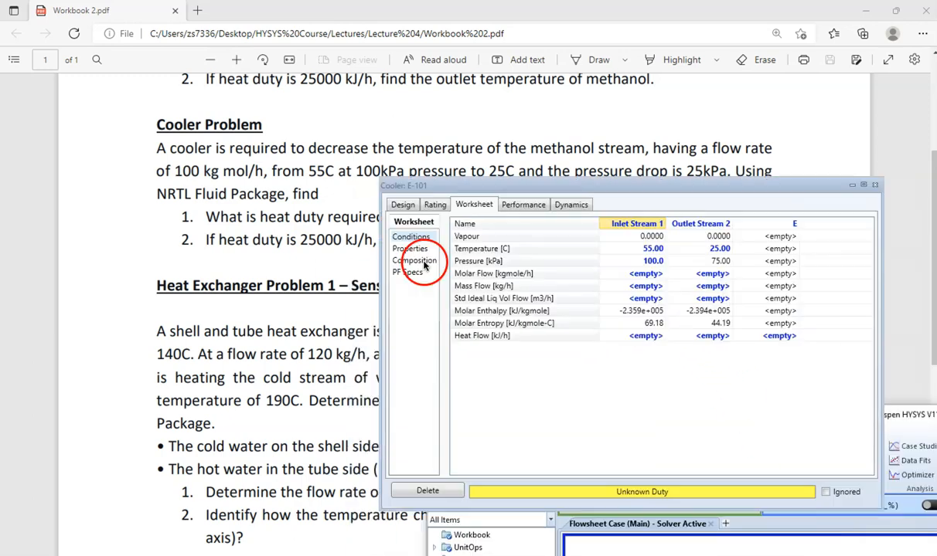
# - Set the molar flow of Inlet Stream 1 to 100 kgmole/h in the cooler's worksheet conditions
pyautogui.click(423, 263)
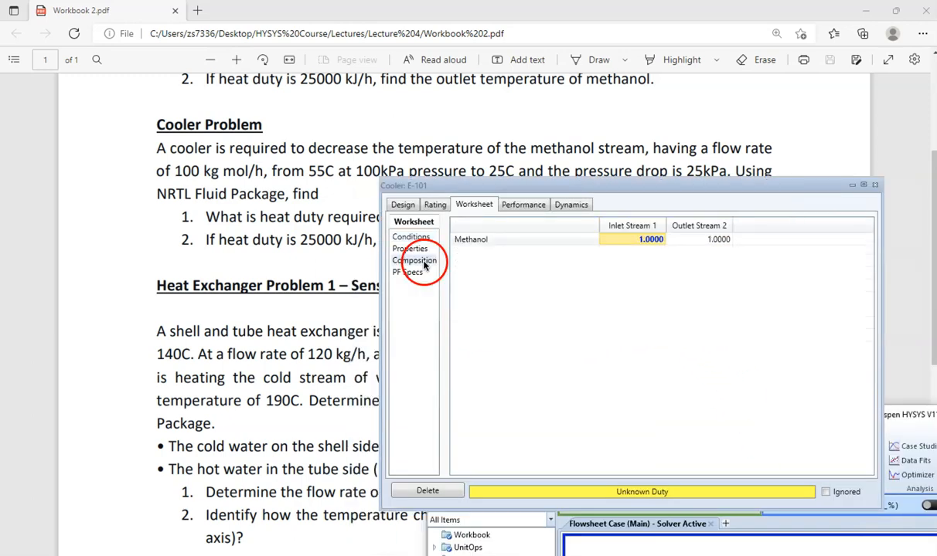
pyautogui.click(404, 206)
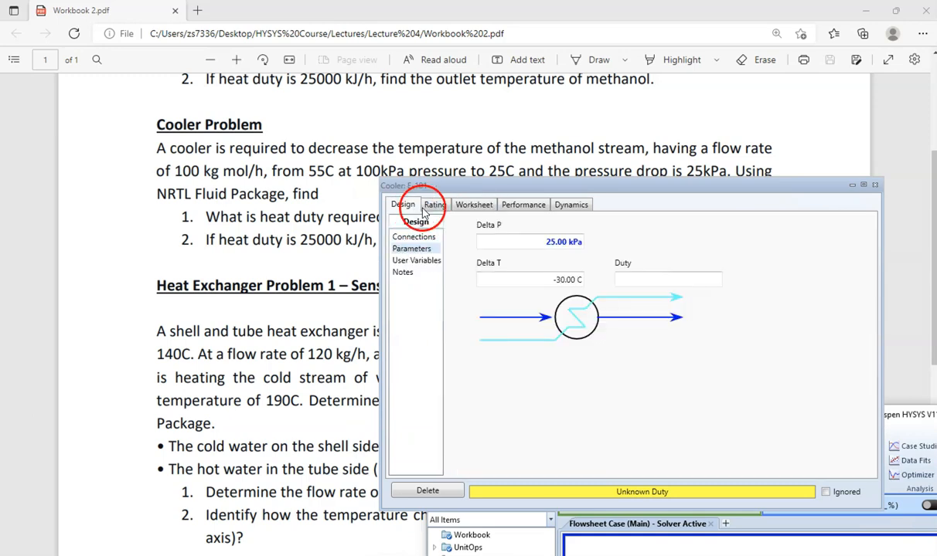
pyautogui.click(472, 205)
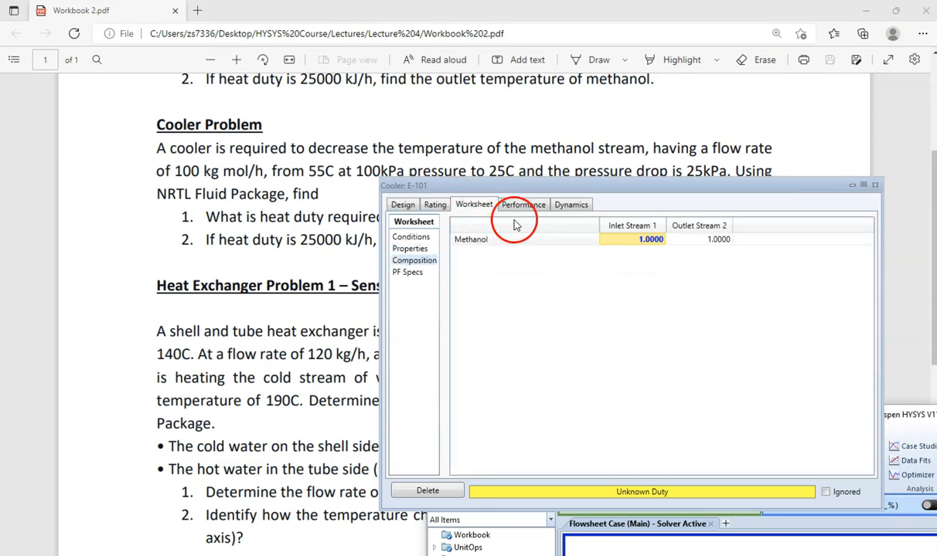
pyautogui.click(411, 237)
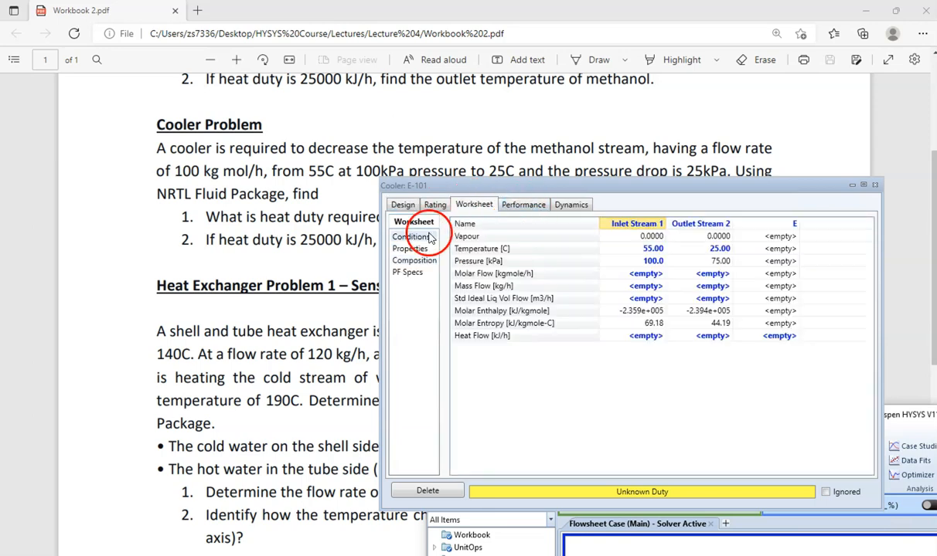
pyautogui.click(638, 276)
pyautogui.write('100.0')
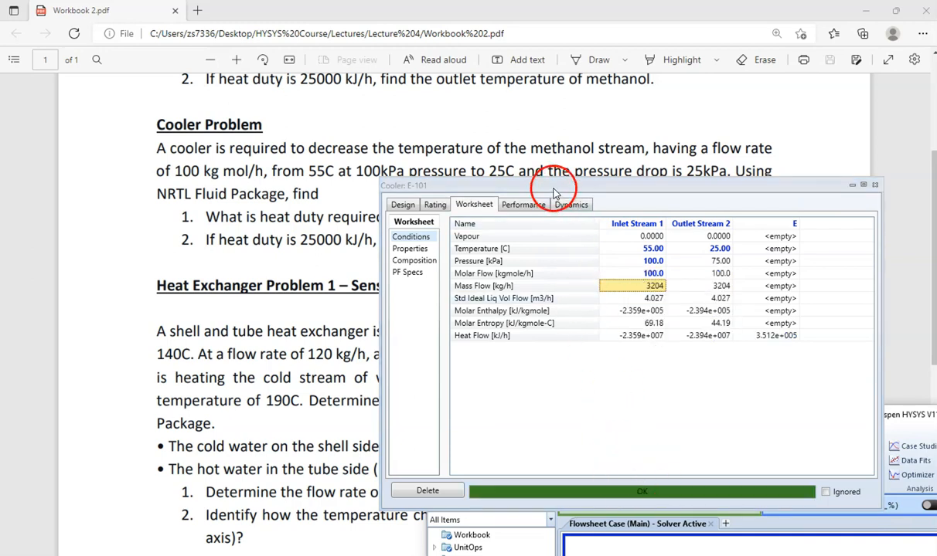
# - Bring the HYSYS flowsheet into full view and close the cooler's property window
pyautogui.moveTo(554, 192); pyautogui.dragTo(471, 148)
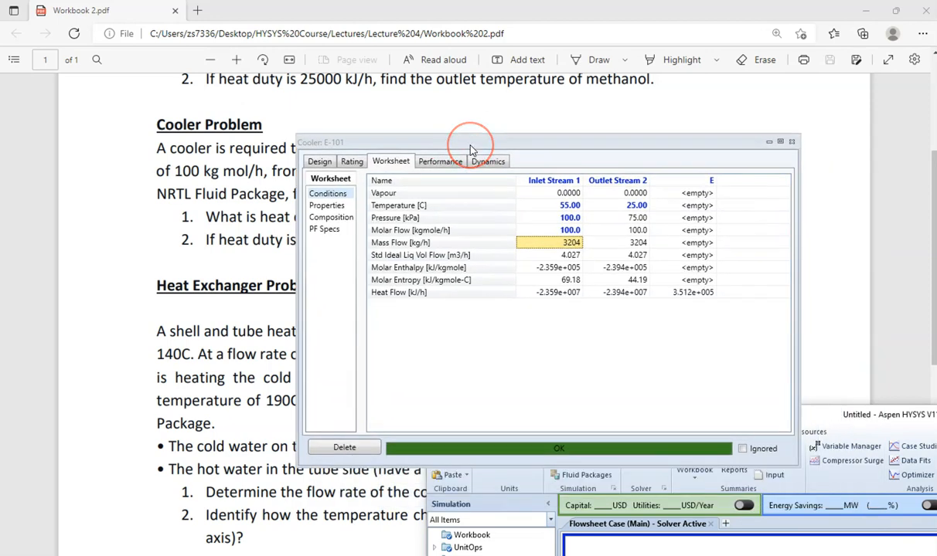
pyautogui.moveTo(796, 409); pyautogui.dragTo(403, 63)
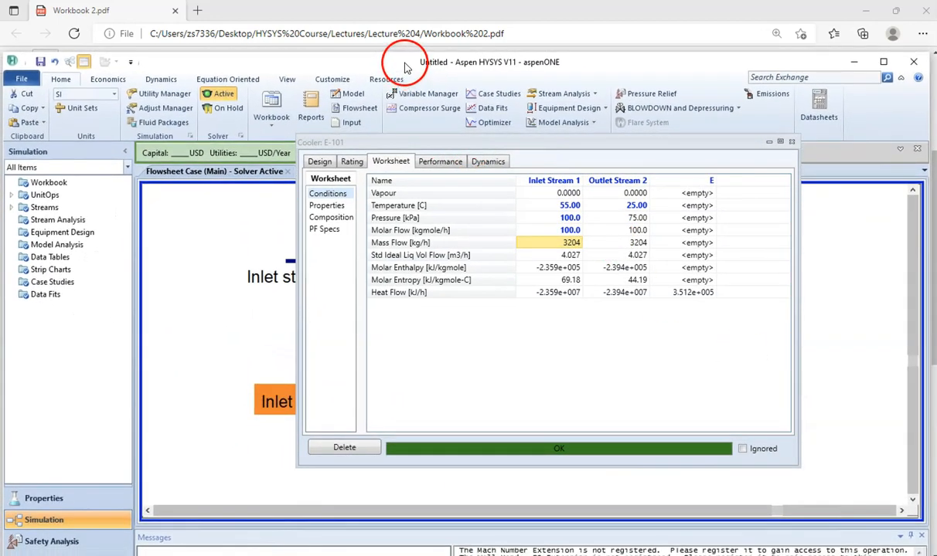
pyautogui.click(791, 141)
pyautogui.click(585, 386)
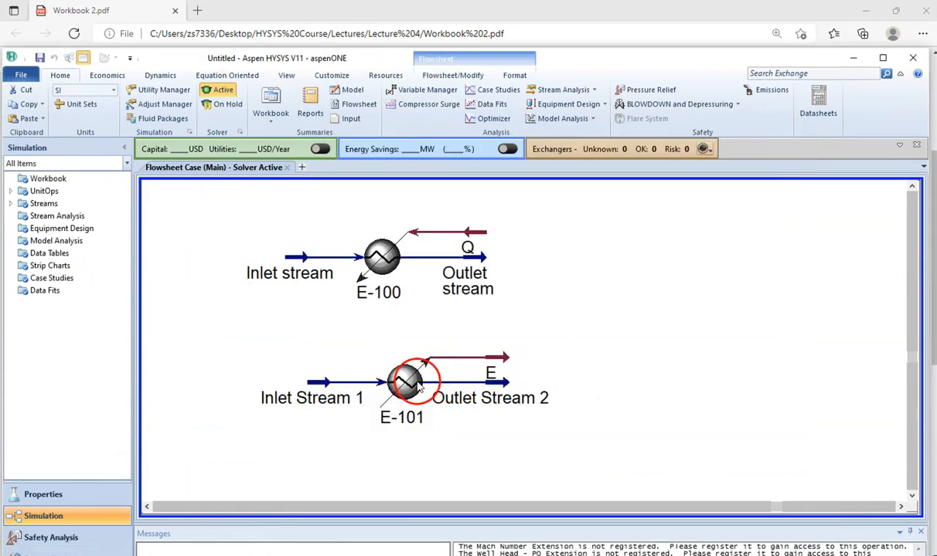
pyautogui.moveTo(428, 387)
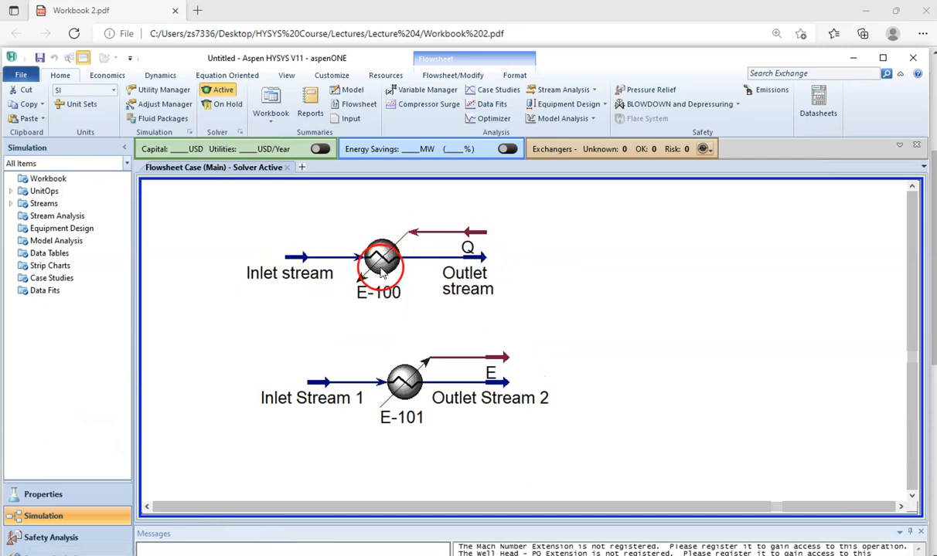
pyautogui.moveTo(384, 258)
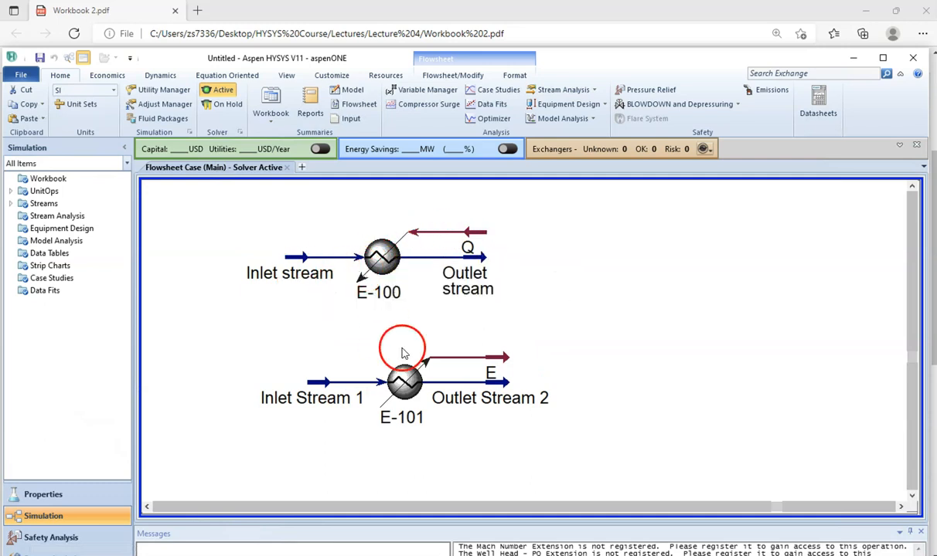
# - Reopen cooler E-101 beside the workbook's cooler problem and read the required heat duty in its design parameters
pyautogui.doubleClick(408, 390)
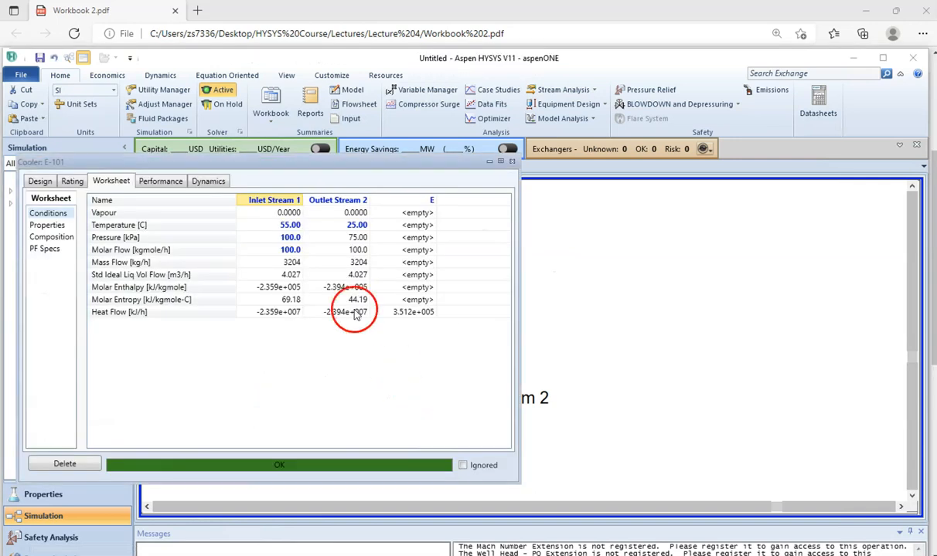
pyautogui.click(40, 181)
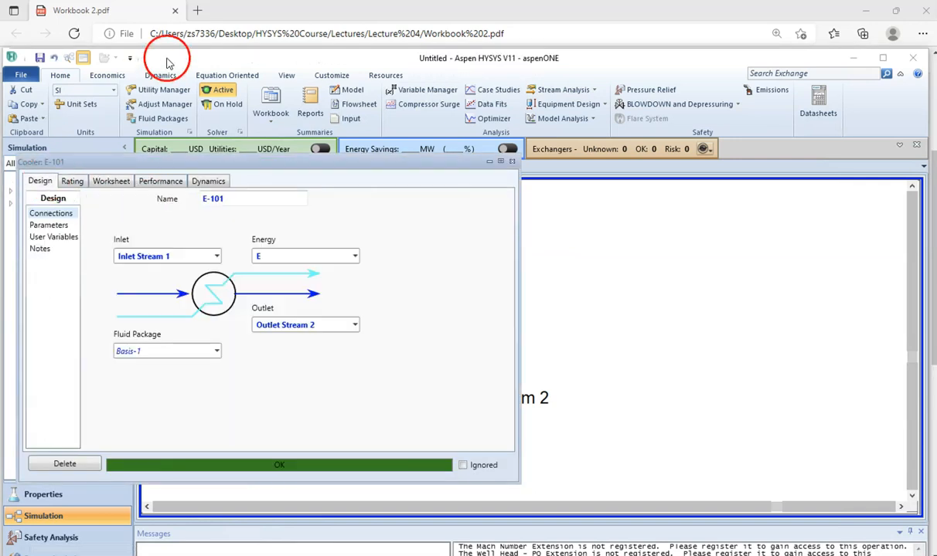
pyautogui.moveTo(184, 62); pyautogui.dragTo(462, 335)
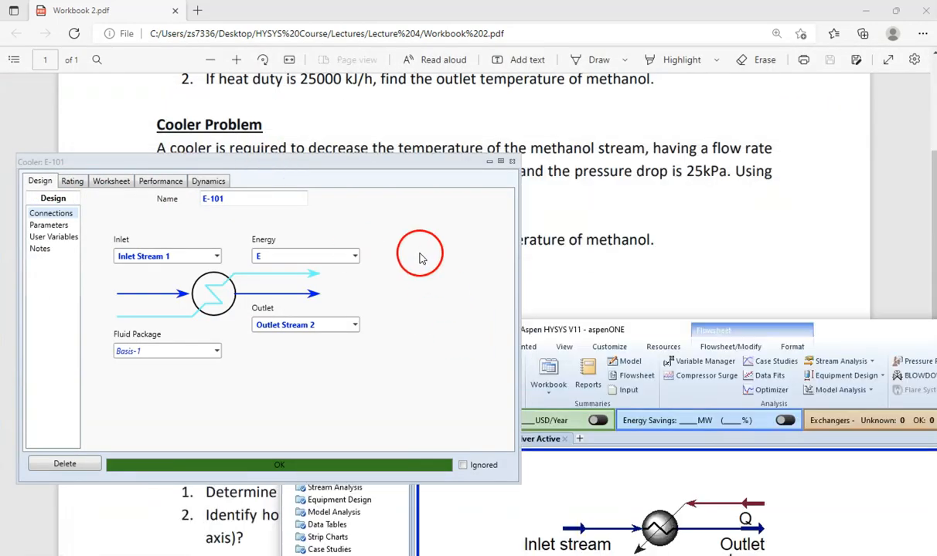
pyautogui.moveTo(386, 168); pyautogui.dragTo(868, 62)
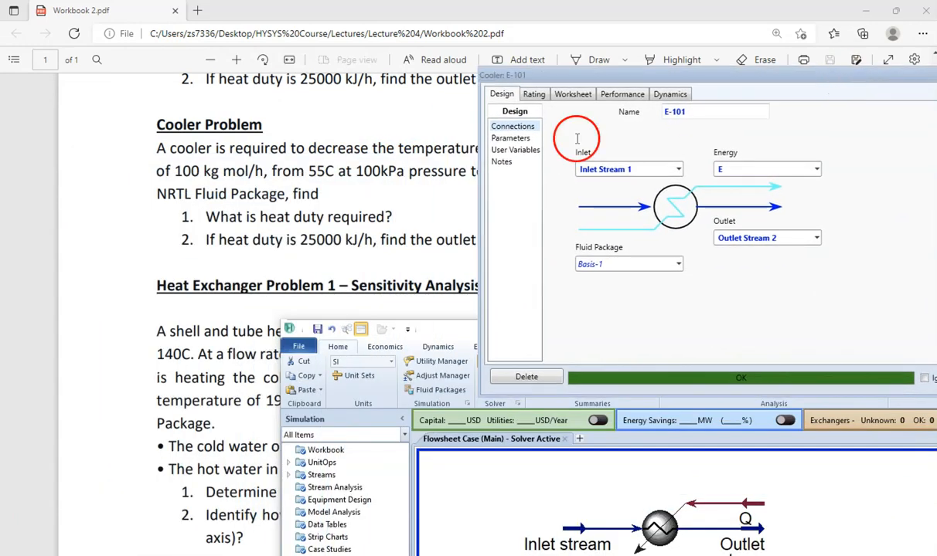
pyautogui.click(516, 139)
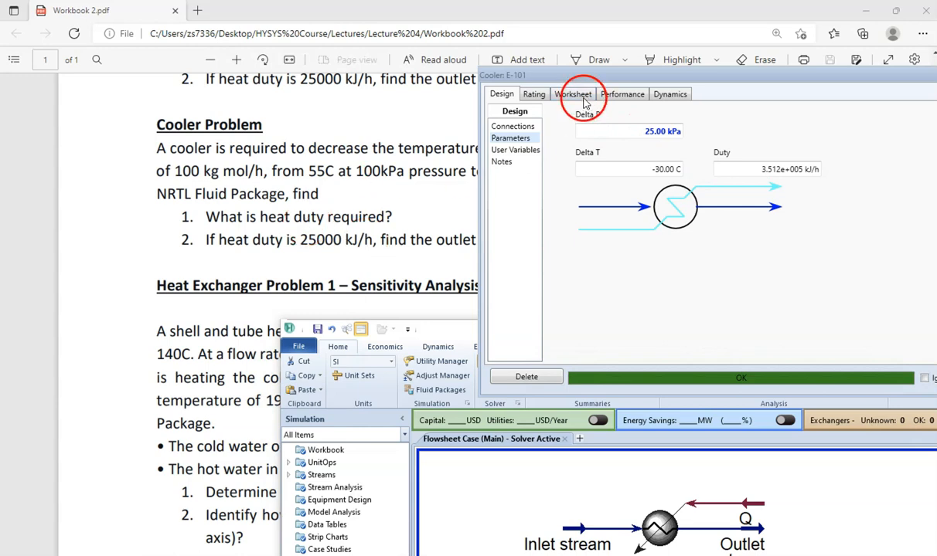
pyautogui.moveTo(592, 75); pyautogui.dragTo(588, 101)
pyautogui.moveTo(585, 172); pyautogui.dragTo(611, 83)
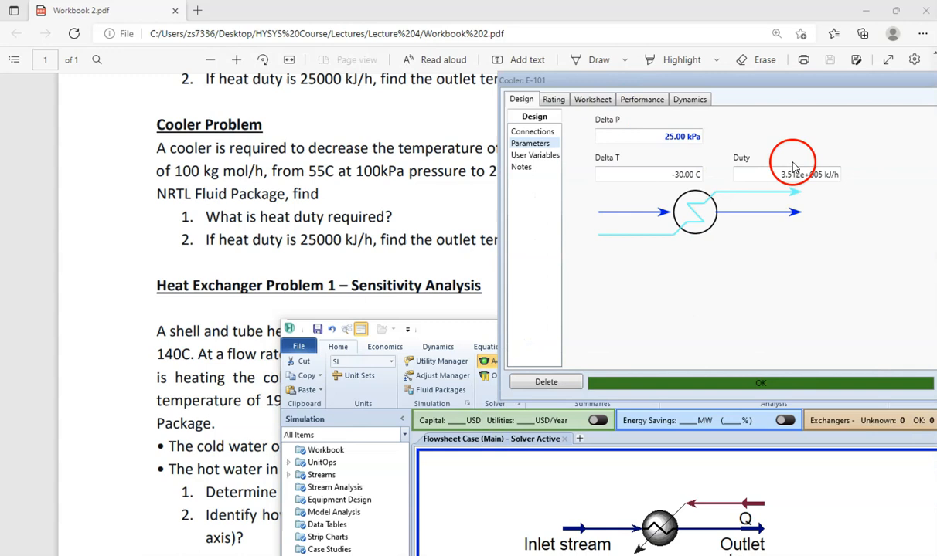
# - Clear the temperature of Outlet Stream 2 in the cooler's worksheet conditions
pyautogui.click(597, 99)
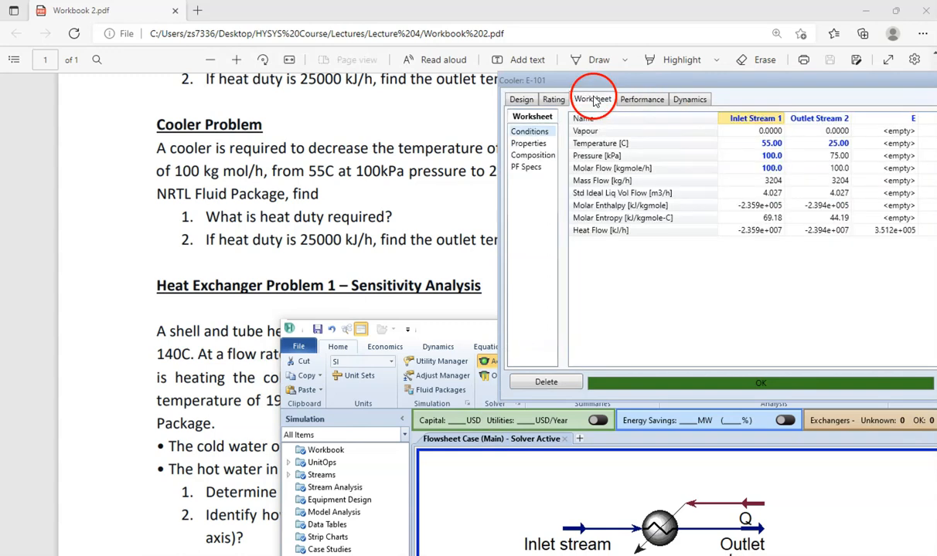
pyautogui.click(820, 145)
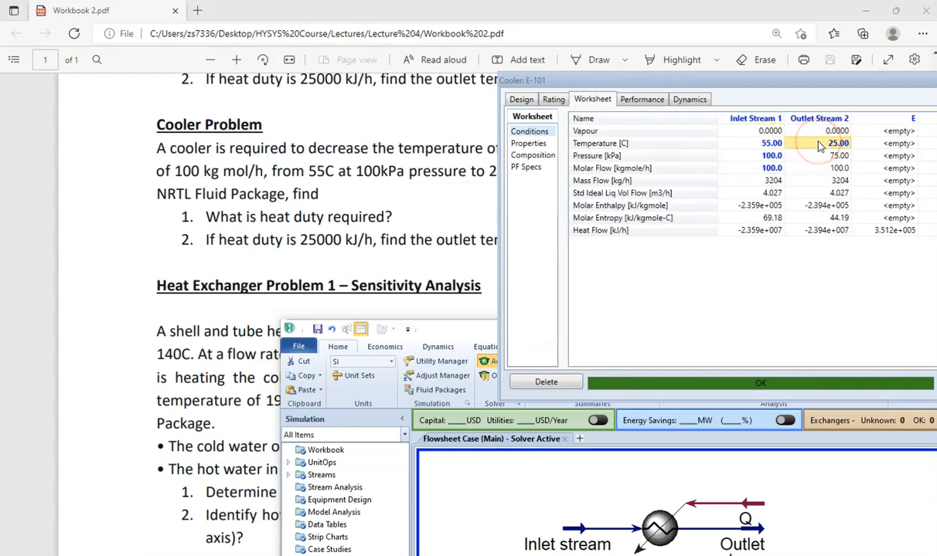
pyautogui.press('Delete')
pyautogui.press('Return')
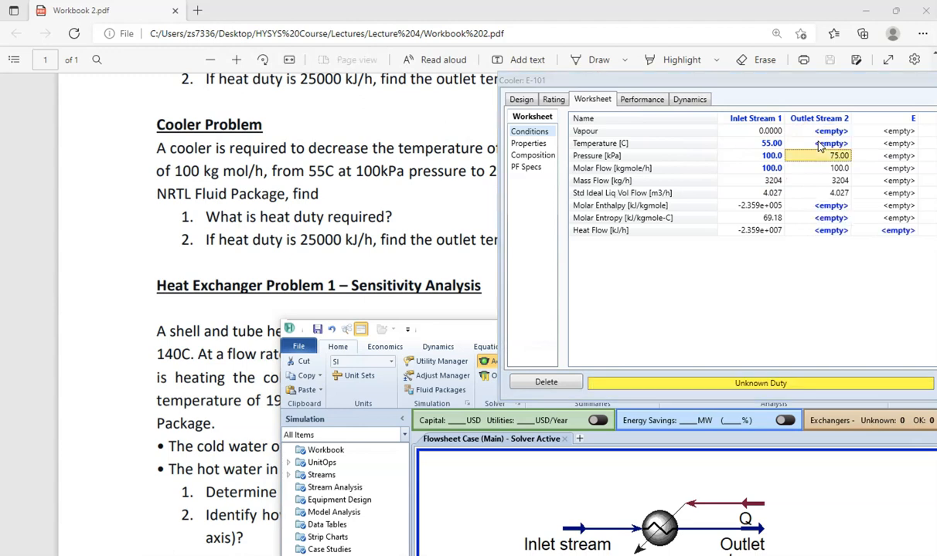
# - Set the cooler's duty to 25000 kJ/h in its design parameters
pyautogui.click(523, 101)
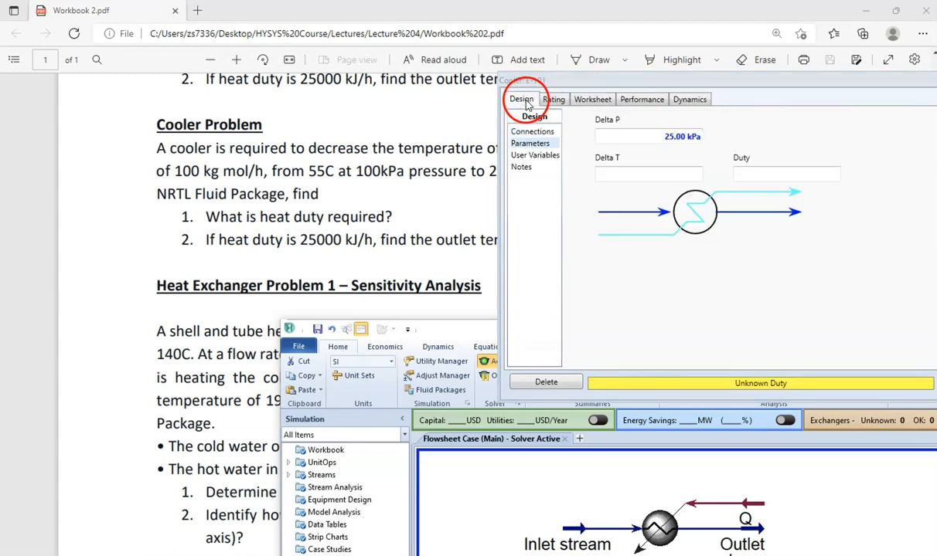
pyautogui.click(757, 174)
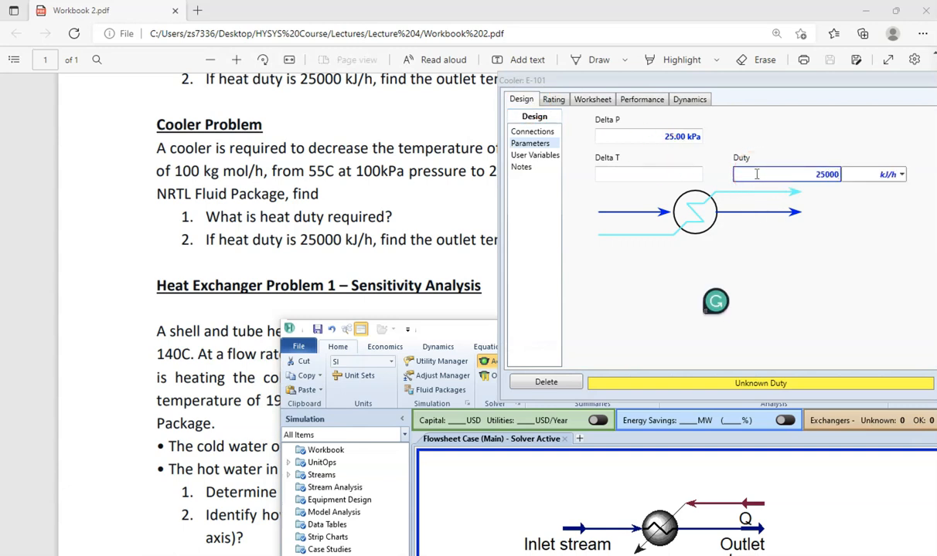
pyautogui.press('Return')
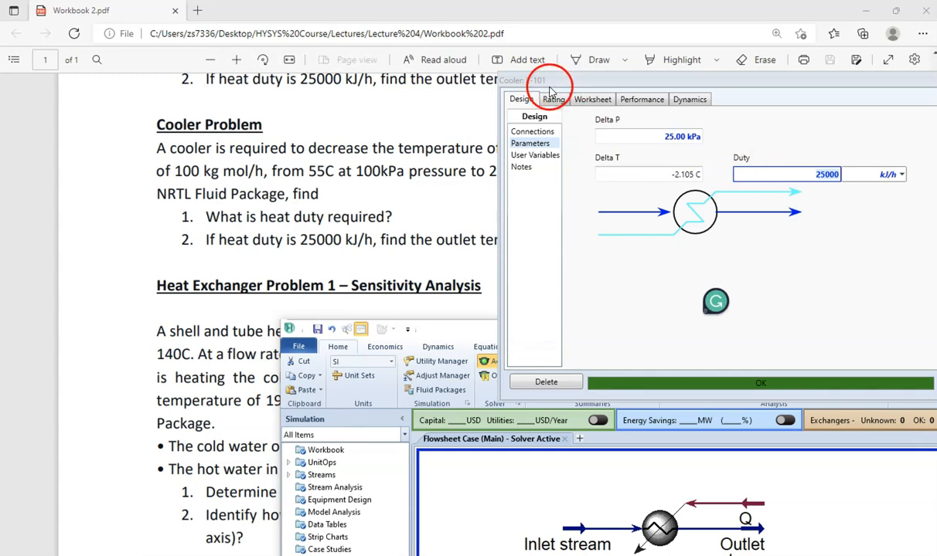
# - Check the calculated temperature of Outlet Stream 2 against the inlet temperature in the cooler's worksheet
pyautogui.moveTo(567, 84); pyautogui.dragTo(317, 49)
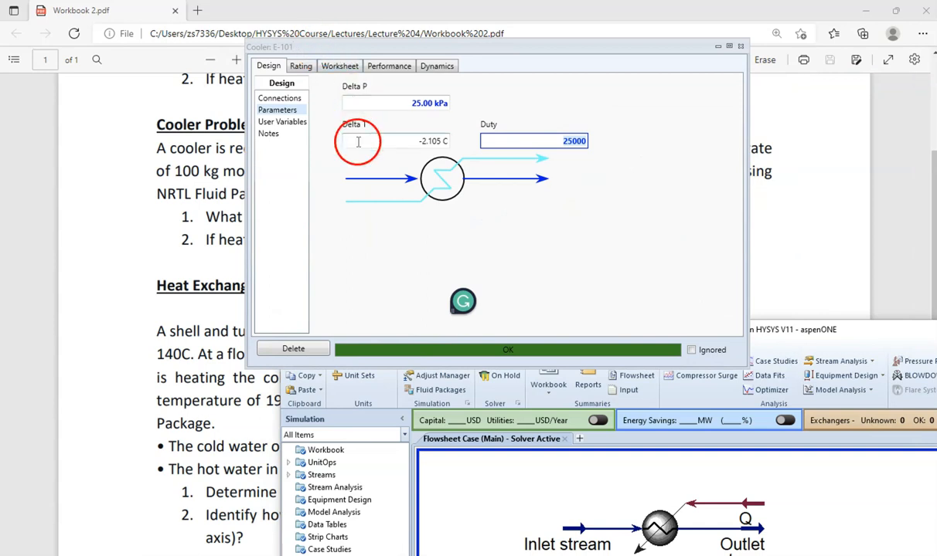
pyautogui.click(373, 67)
pyautogui.click(340, 65)
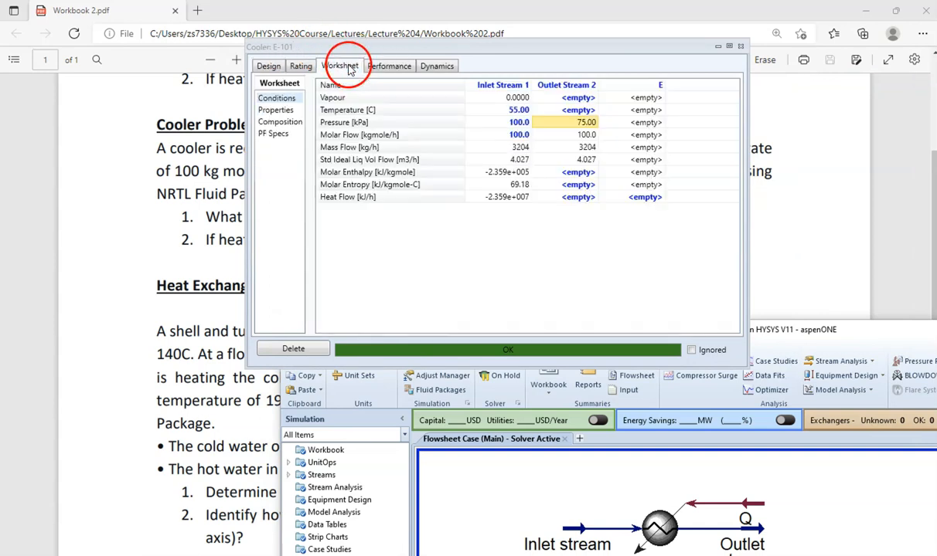
pyautogui.moveTo(573, 114)
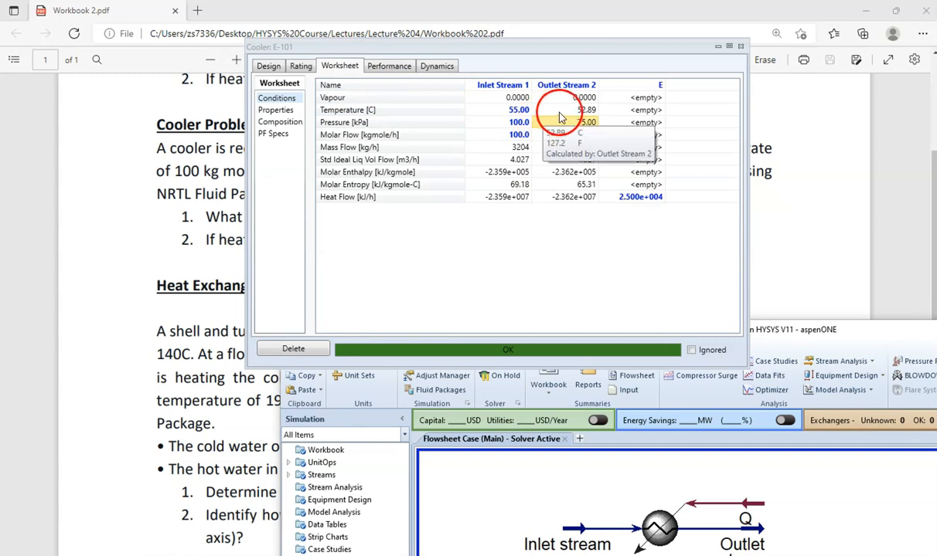
pyautogui.click(516, 113)
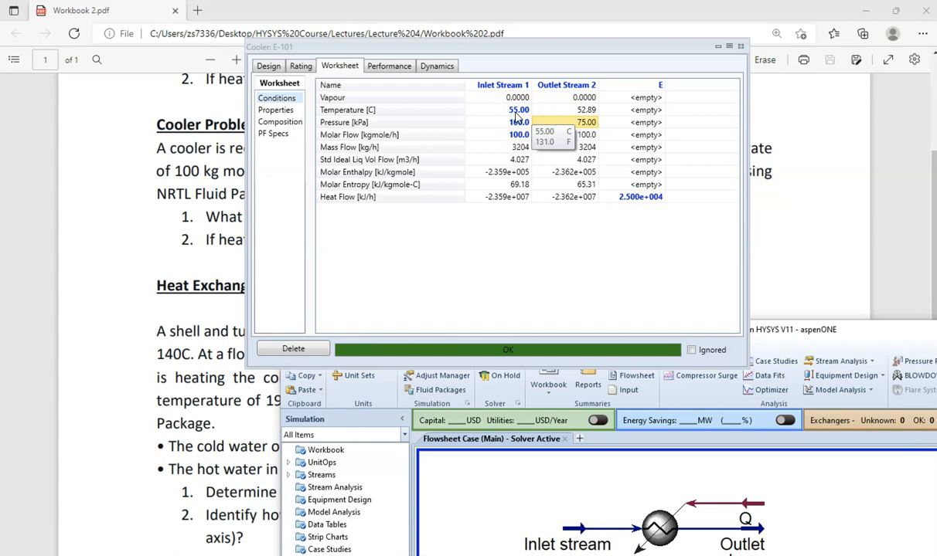
pyautogui.click(570, 115)
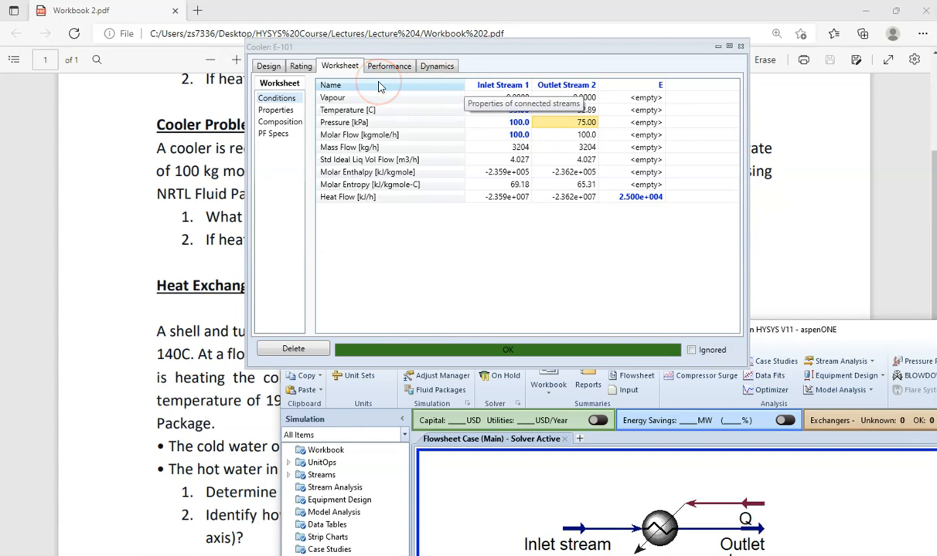
# - View the workbook's heat exchanger problems and the cooler's dynamics specifications, closing the cooler window at the end
pyautogui.moveTo(410, 47); pyautogui.dragTo(530, 334)
pyautogui.scroll(-5, 247, 221)
pyautogui.scroll(1, 200, 234)
pyautogui.moveTo(582, 331); pyautogui.dragTo(417, 78)
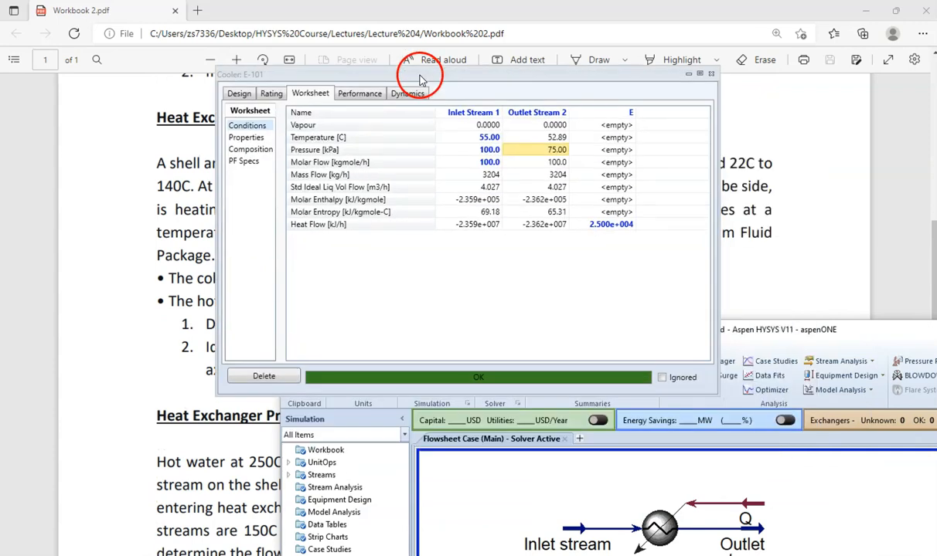
pyautogui.click(410, 94)
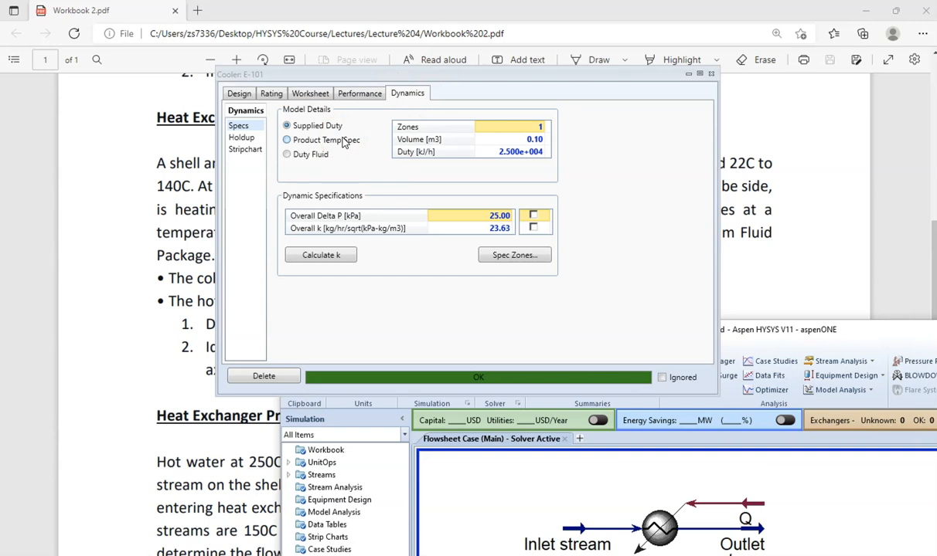
pyautogui.click(710, 75)
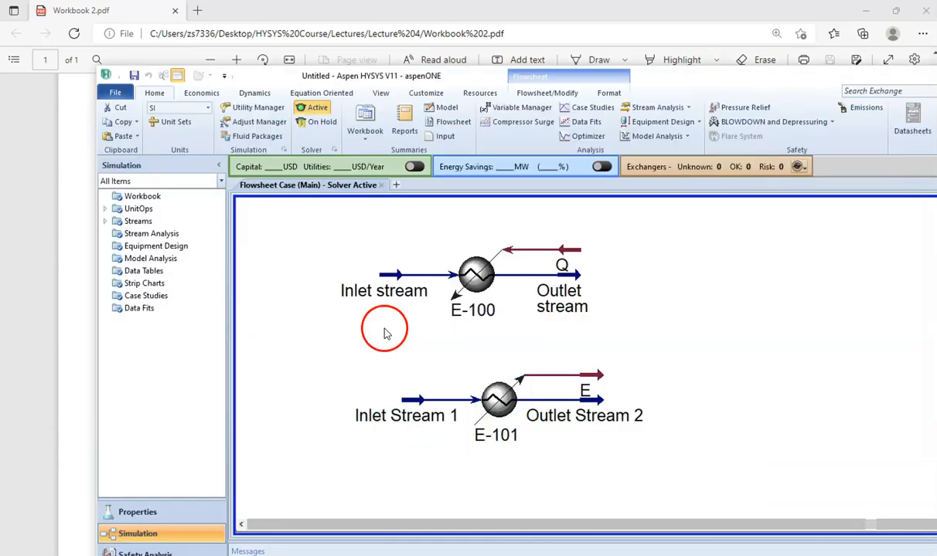
# - Change the flowsheet icon of heater E-100 to the bottle-shaped furnace symbol with an internal coil
pyautogui.moveTo(407, 303)
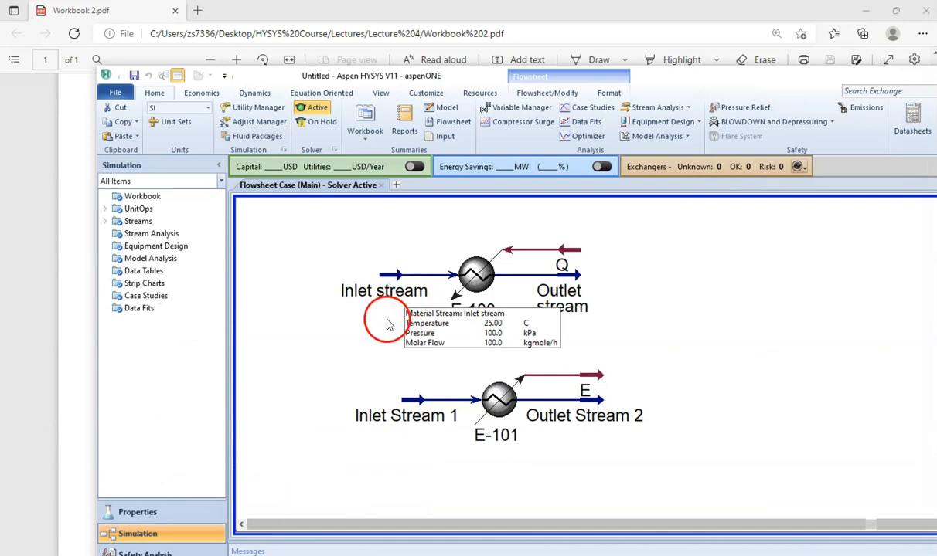
pyautogui.moveTo(475, 280)
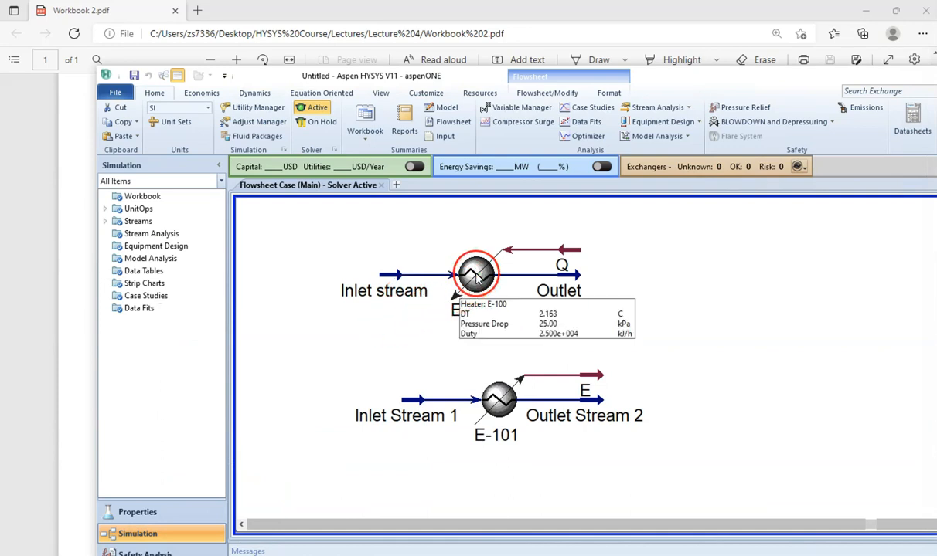
pyautogui.rightClick(477, 278)
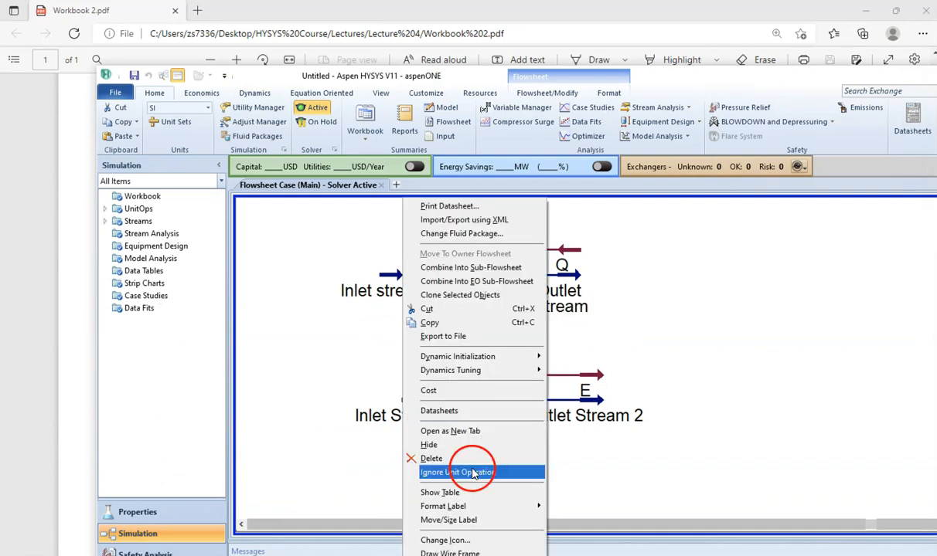
pyautogui.click(468, 538)
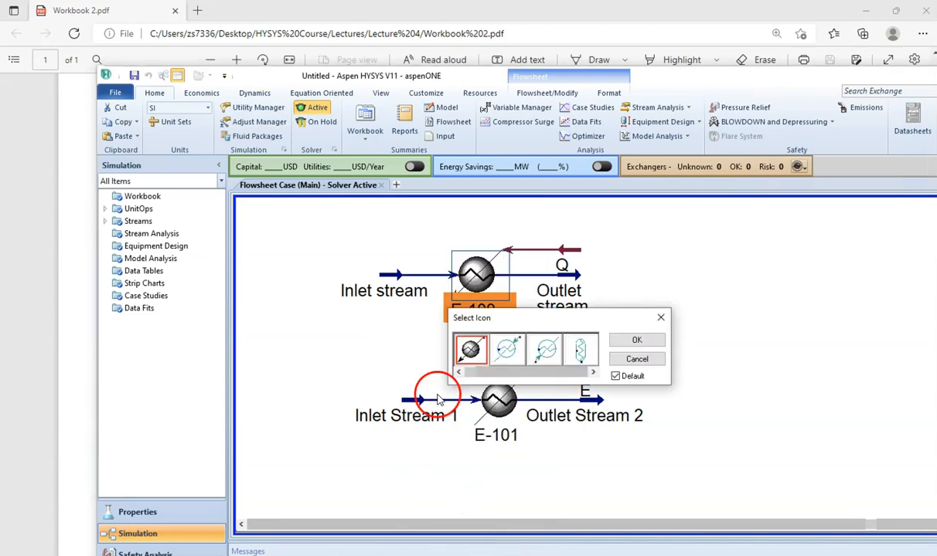
pyautogui.click(592, 373)
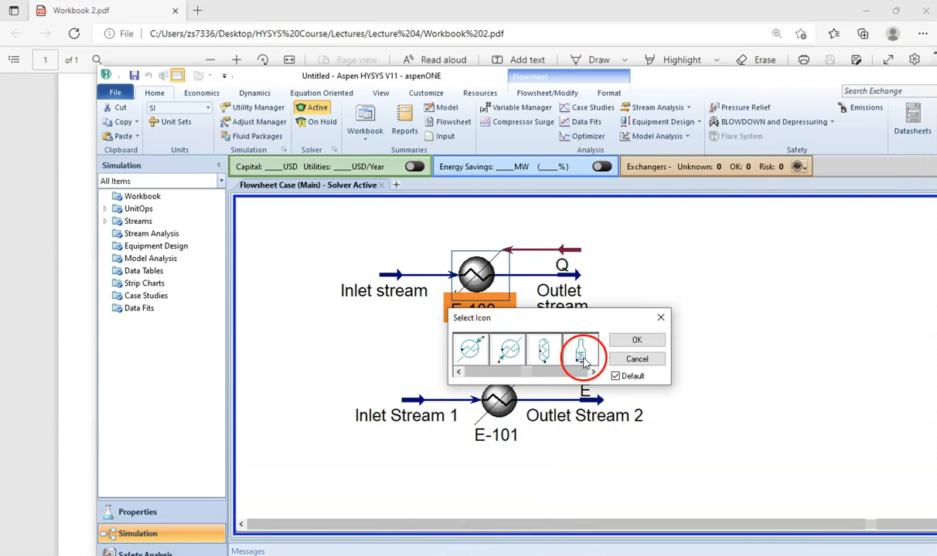
pyautogui.click(615, 340)
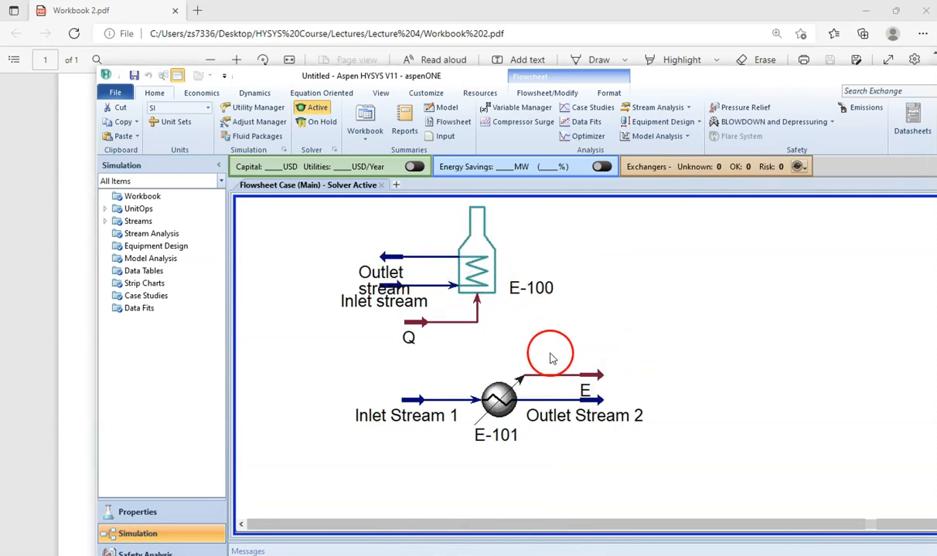
# - Change the flowsheet icon of cooler E-101 to the rectangular air-cooler symbol with the fan
pyautogui.rightClick(503, 395)
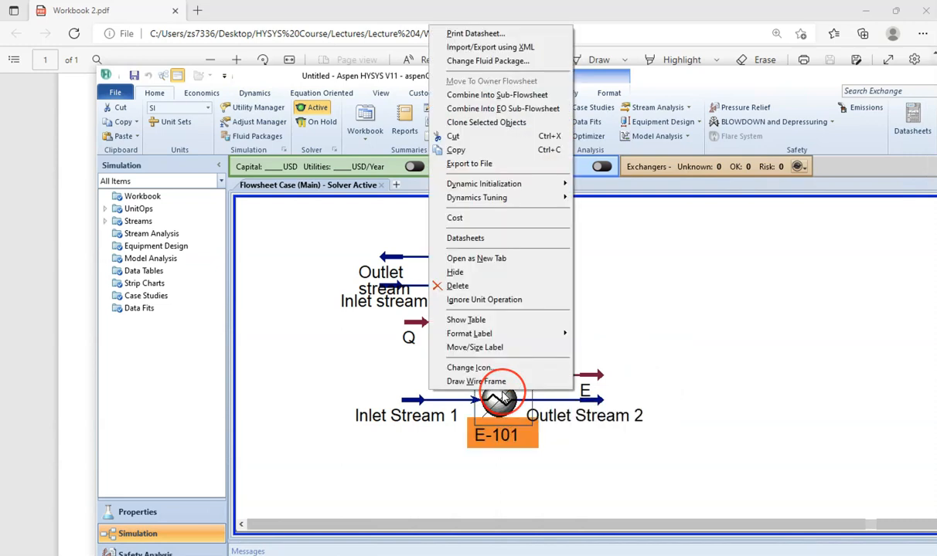
pyautogui.click(495, 369)
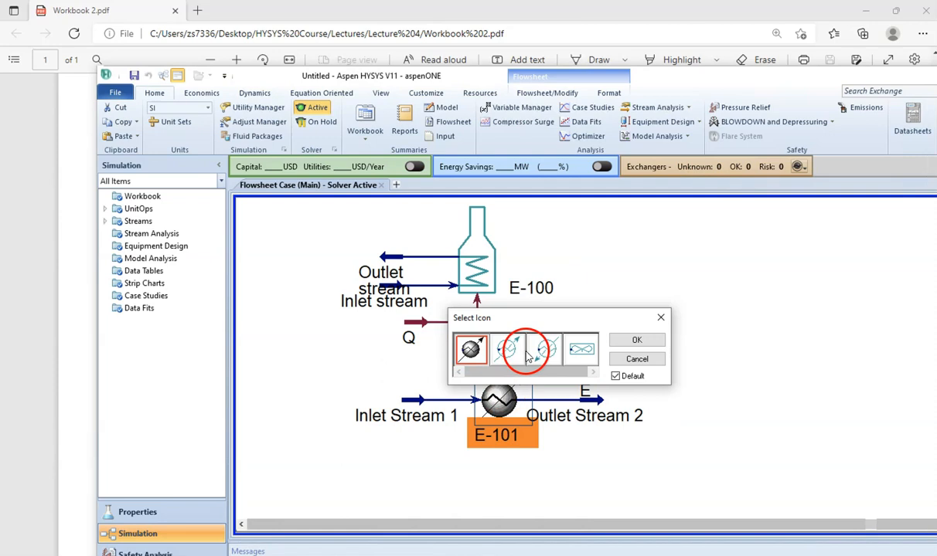
pyautogui.click(619, 340)
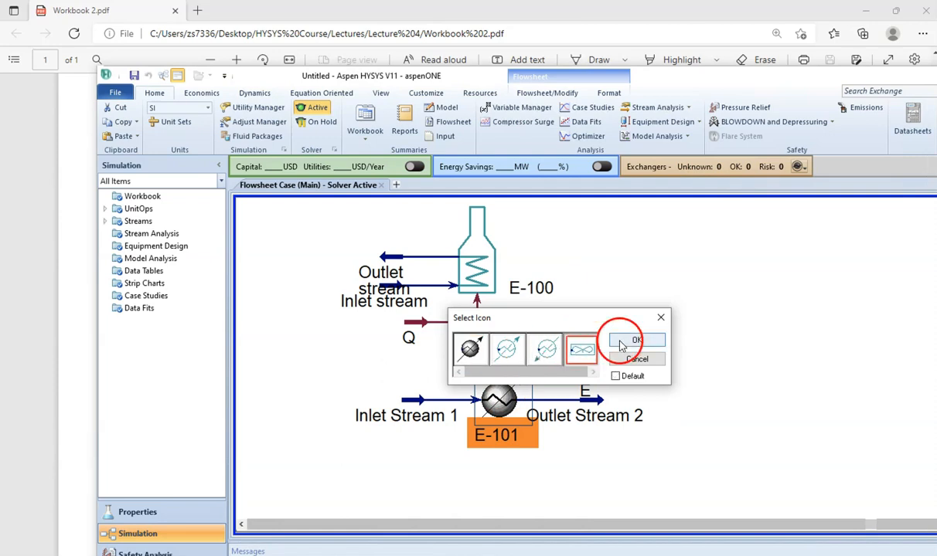